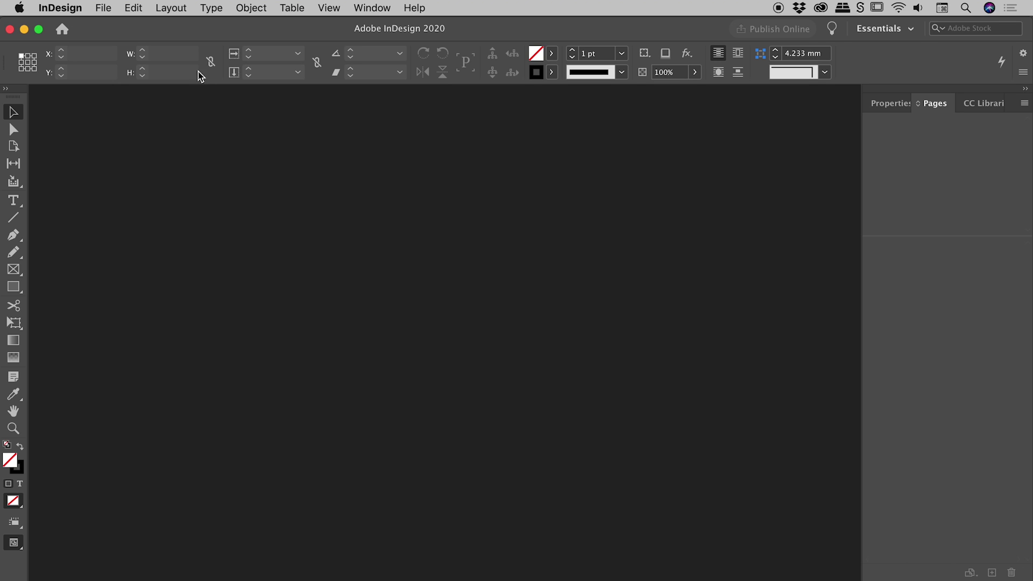
# Step: Start a new document with A4 size, 1 page and 12.7 mm margins
pyautogui.click(103, 7)
pyautogui.moveTo(236, 25)
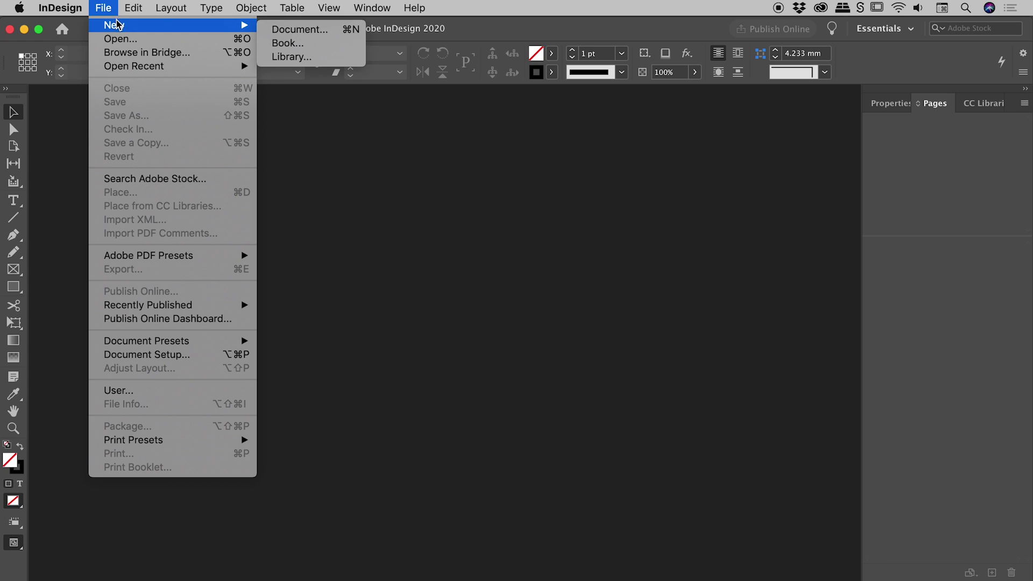
pyautogui.click(302, 31)
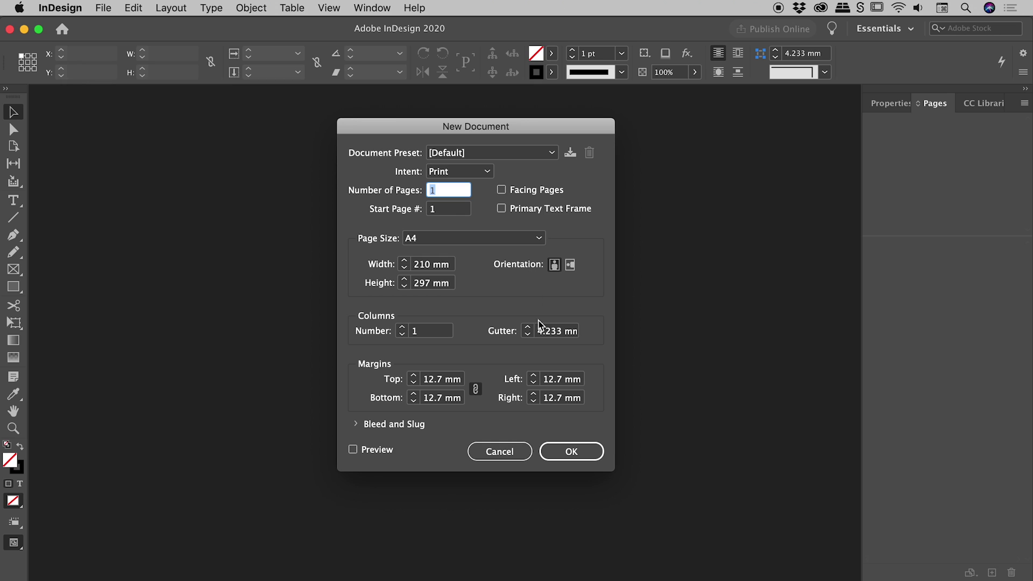
# Step: Create the A4 document, add three pages for four in total, and return to page 1
pyautogui.click(584, 453)
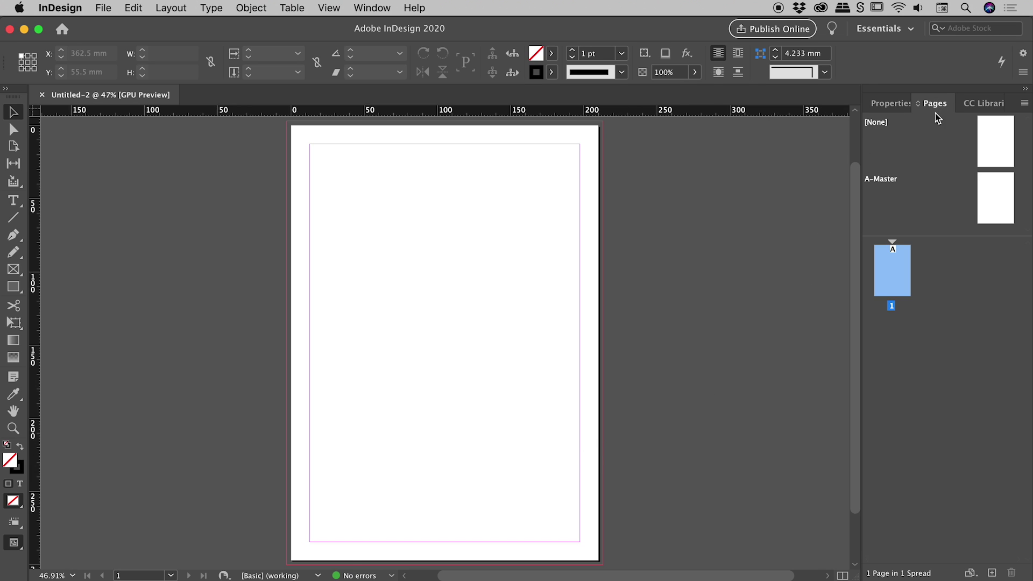
pyautogui.click(993, 574)
pyautogui.click(994, 573)
pyautogui.click(994, 574)
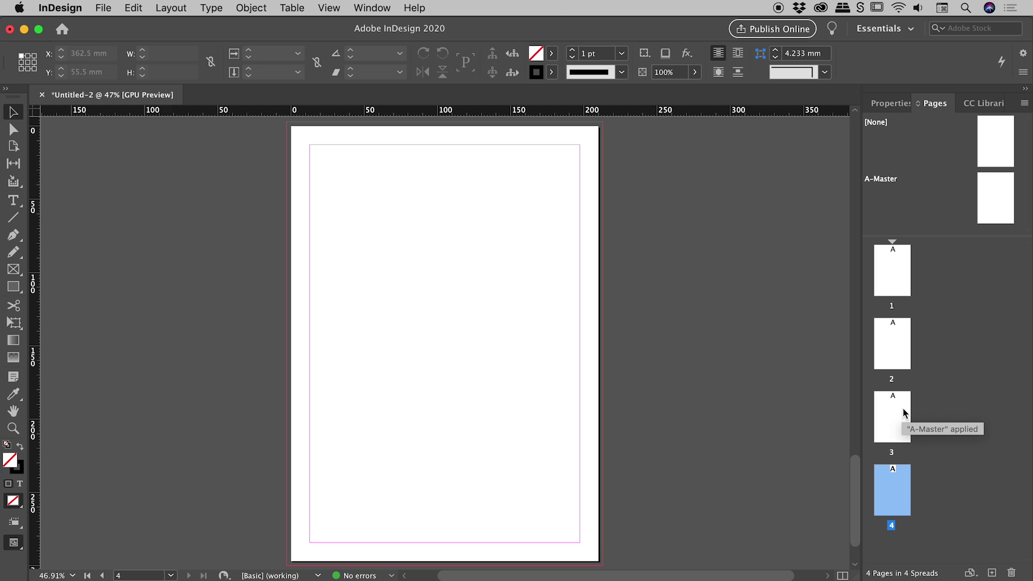
pyautogui.doubleClick(893, 264)
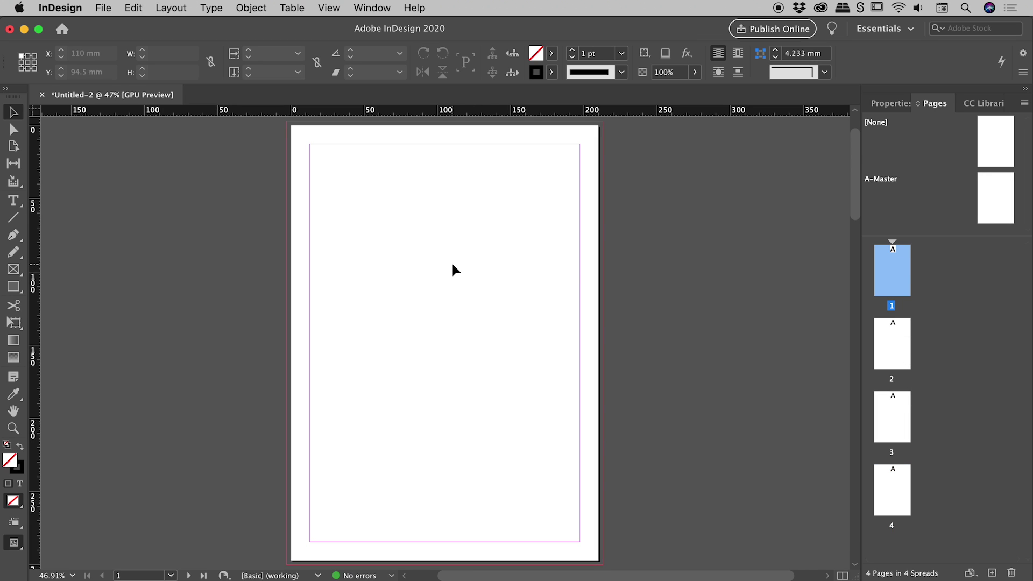
# Step: Draw a text frame over page 1's lower-right quarter and type 3 in it
pyautogui.press('t')
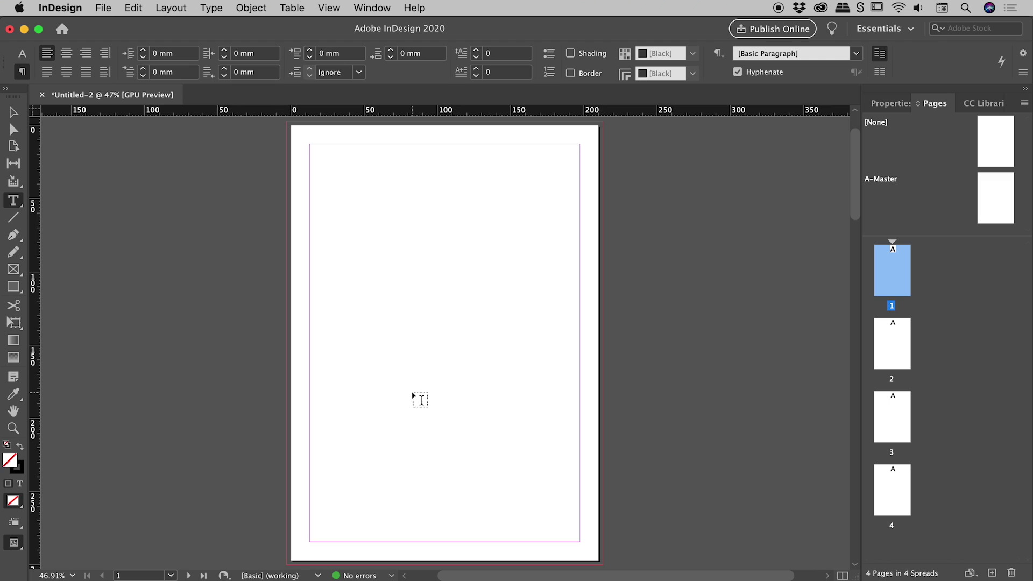
pyautogui.moveTo(420, 389); pyautogui.dragTo(581, 541)
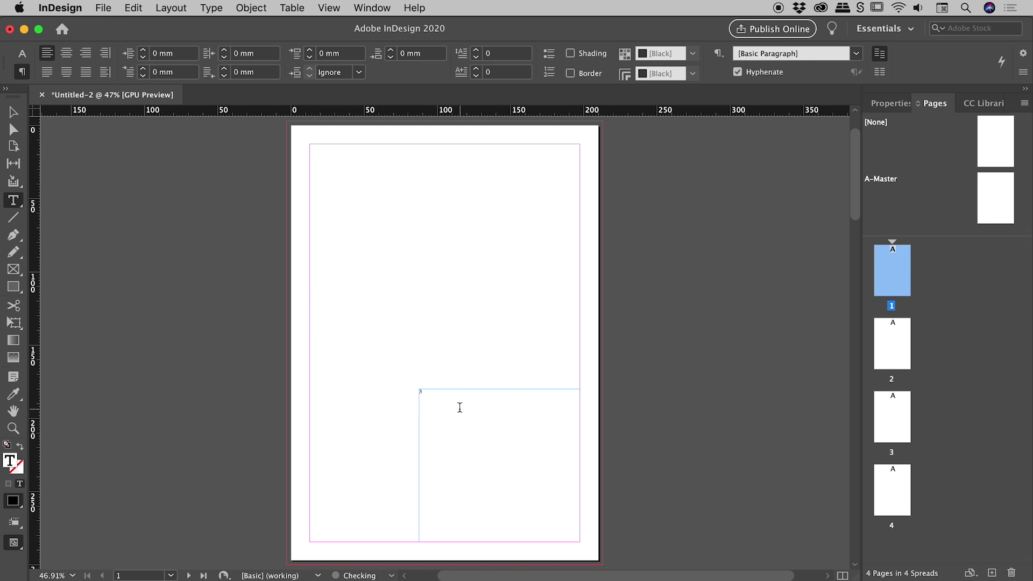
pyautogui.write('3')
# Step: Set the 3 to a 200 pt font size
pyautogui.doubleClick(421, 392)
pyautogui.click(21, 53)
pyautogui.click(163, 54)
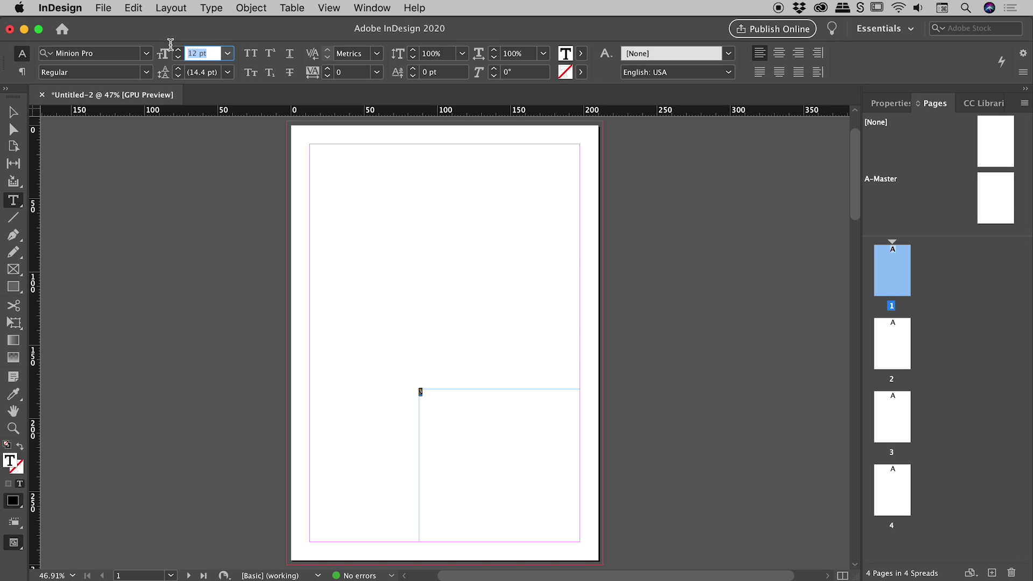
pyautogui.write('200')
pyautogui.press('Return')
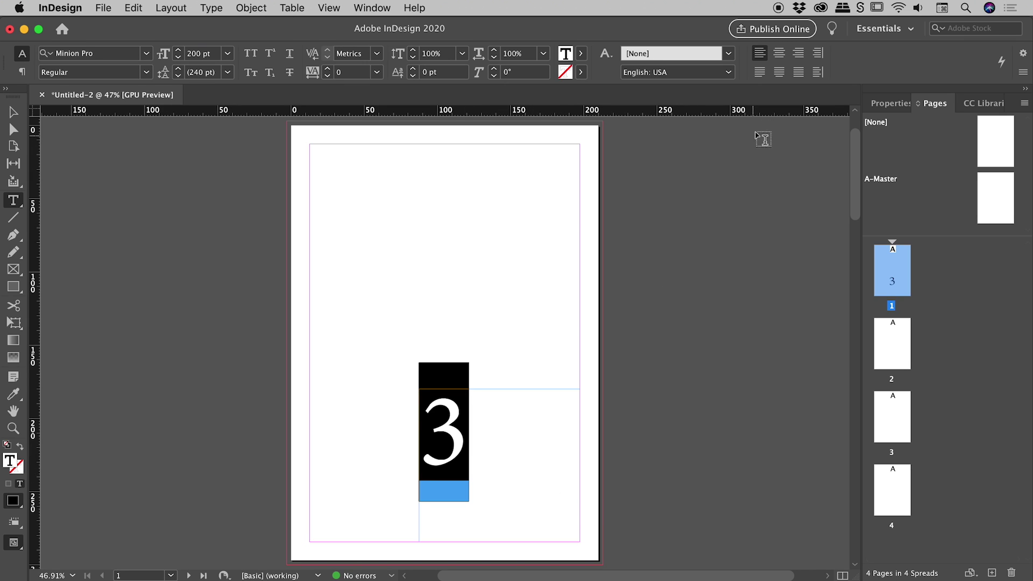
# Step: Right-align the text and set the frame's vertical justification to Bottom
pyautogui.click(798, 53)
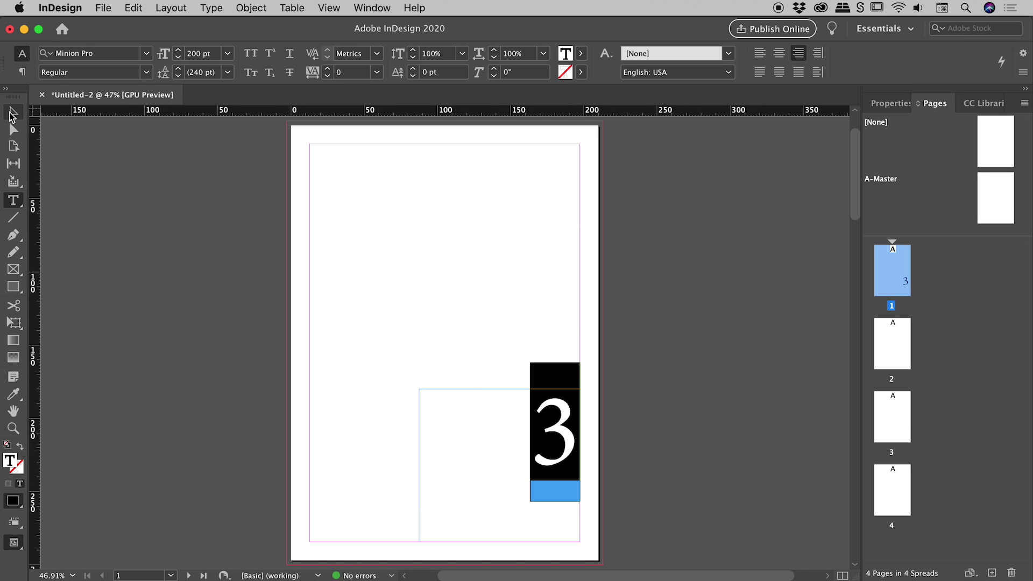
pyautogui.click(497, 421)
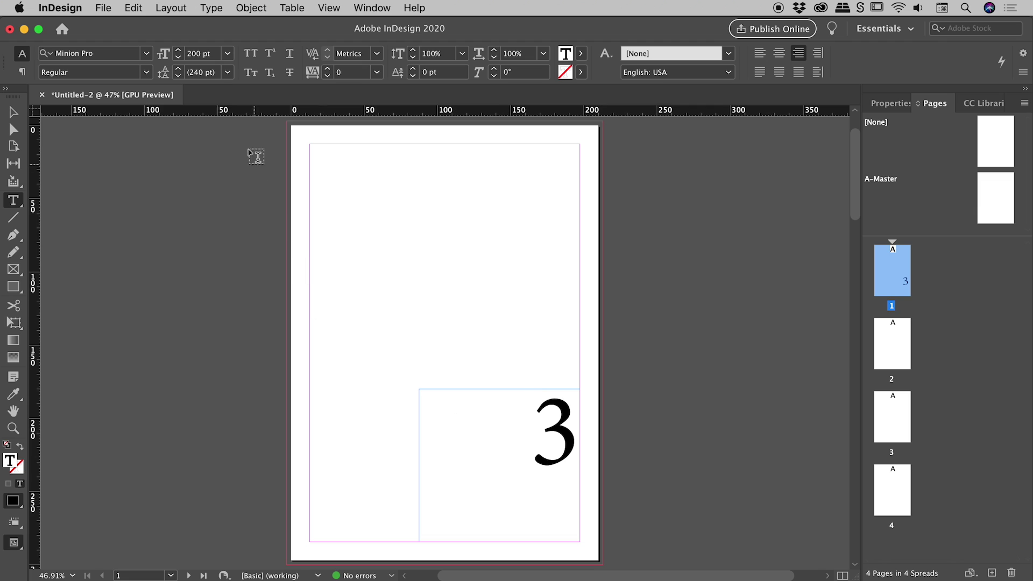
pyautogui.click(251, 8)
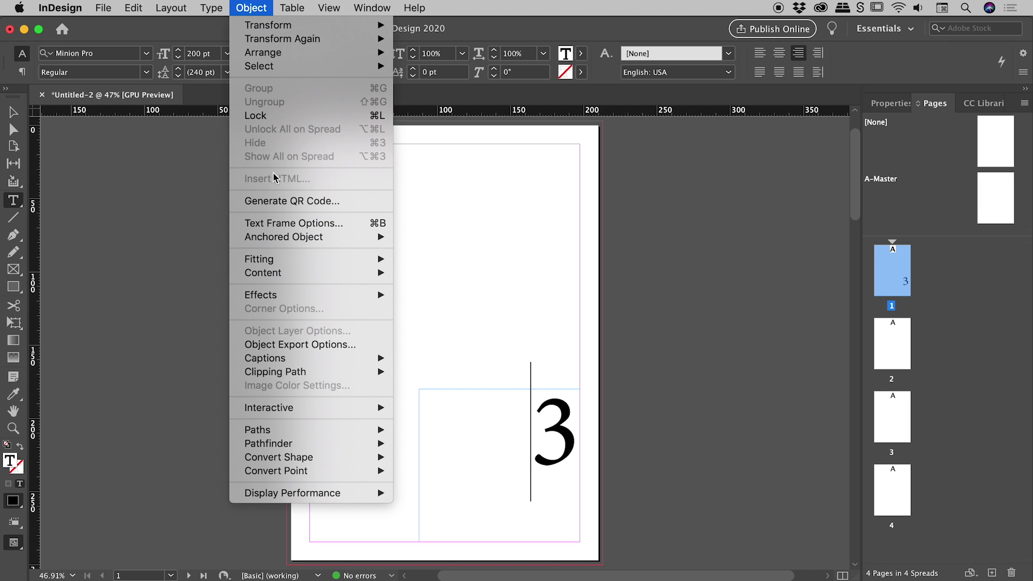
pyautogui.click(280, 226)
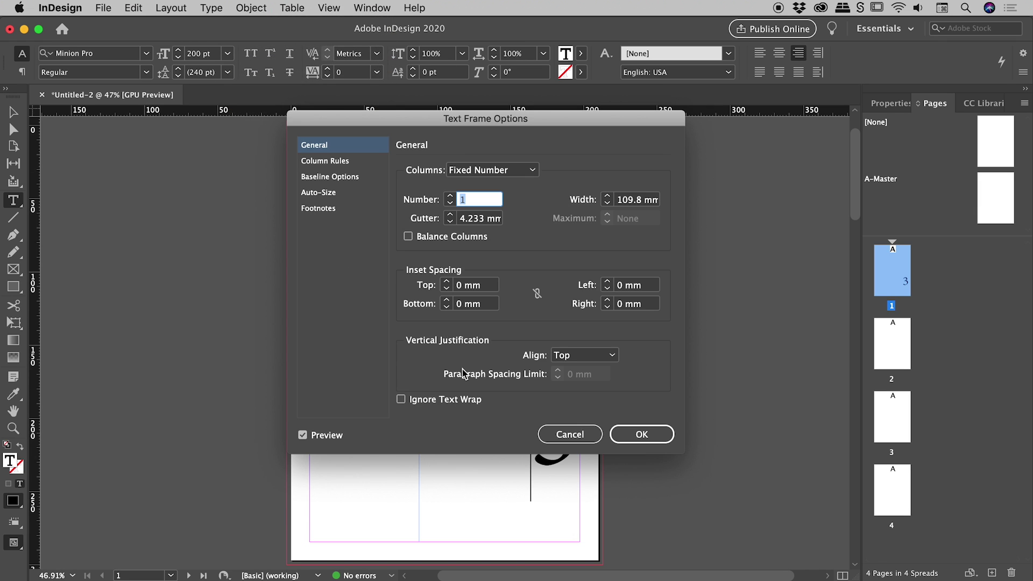
pyautogui.click(570, 362)
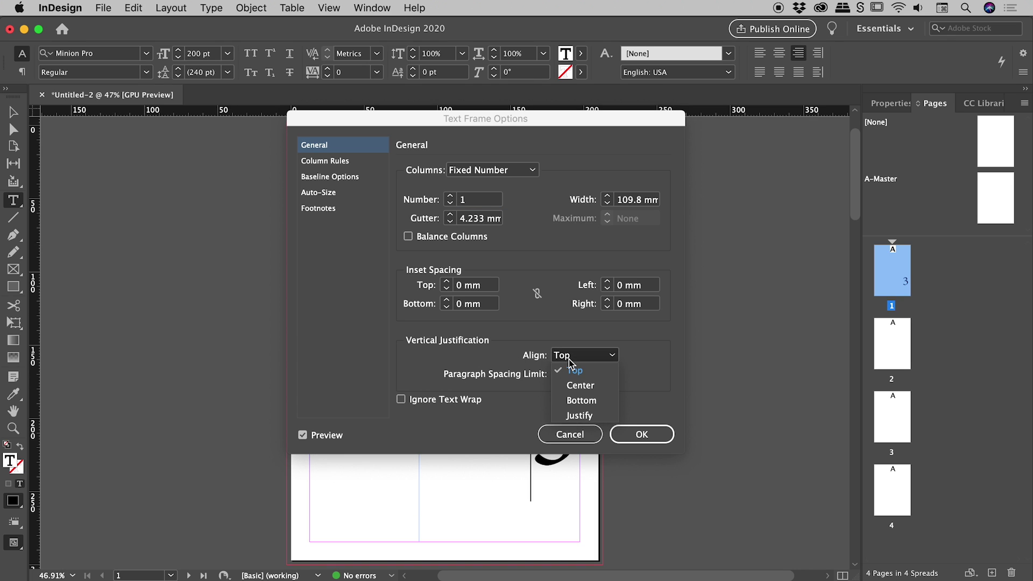
pyautogui.click(576, 400)
pyautogui.click(640, 434)
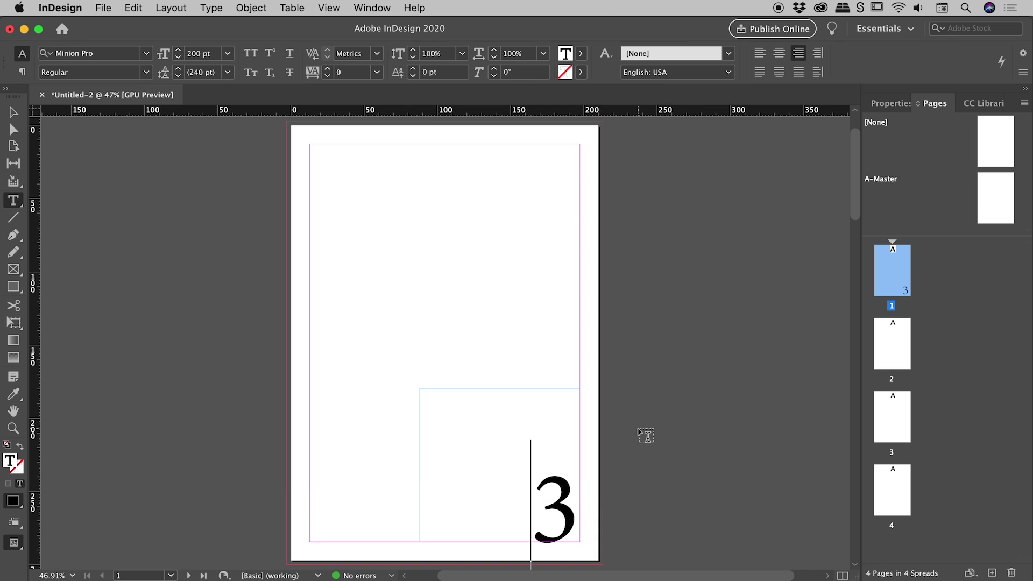
# Step: Delete all the digits from the frame, leaving it empty
pyautogui.write('3')
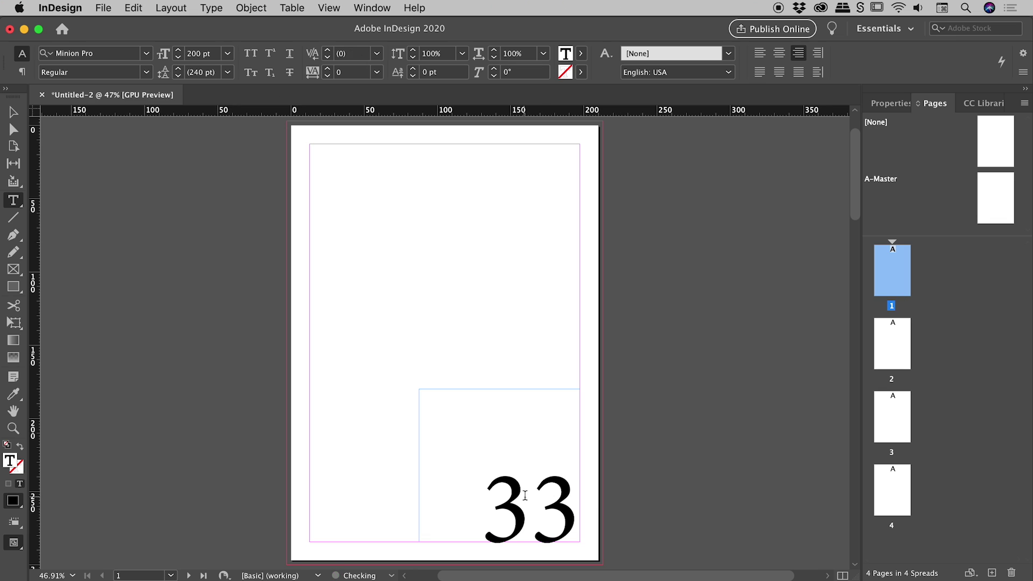
pyautogui.write('4')
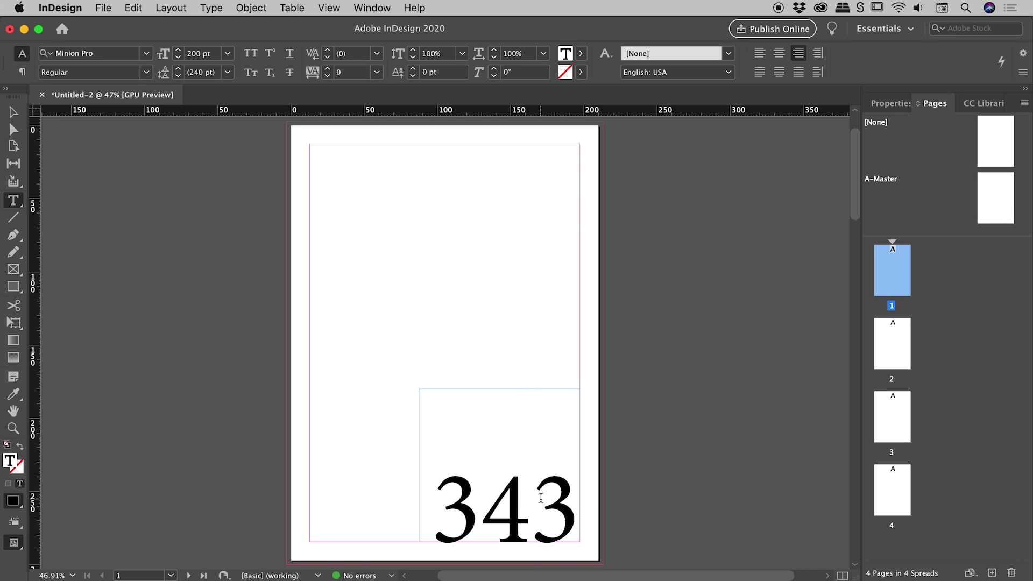
pyautogui.press('BackSpace')
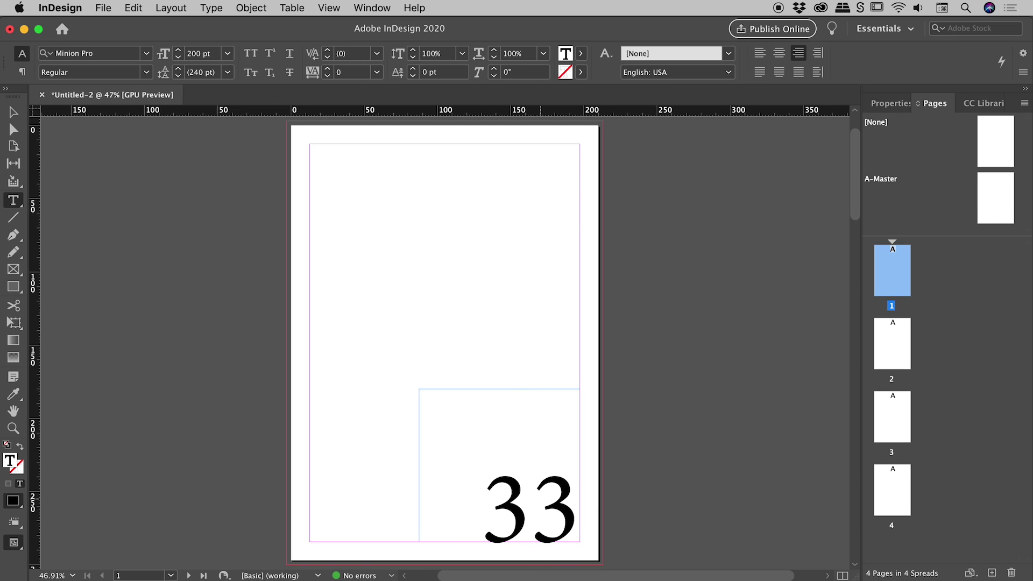
pyautogui.moveTo(486, 517); pyautogui.dragTo(564, 508)
pyautogui.press('BackSpace')
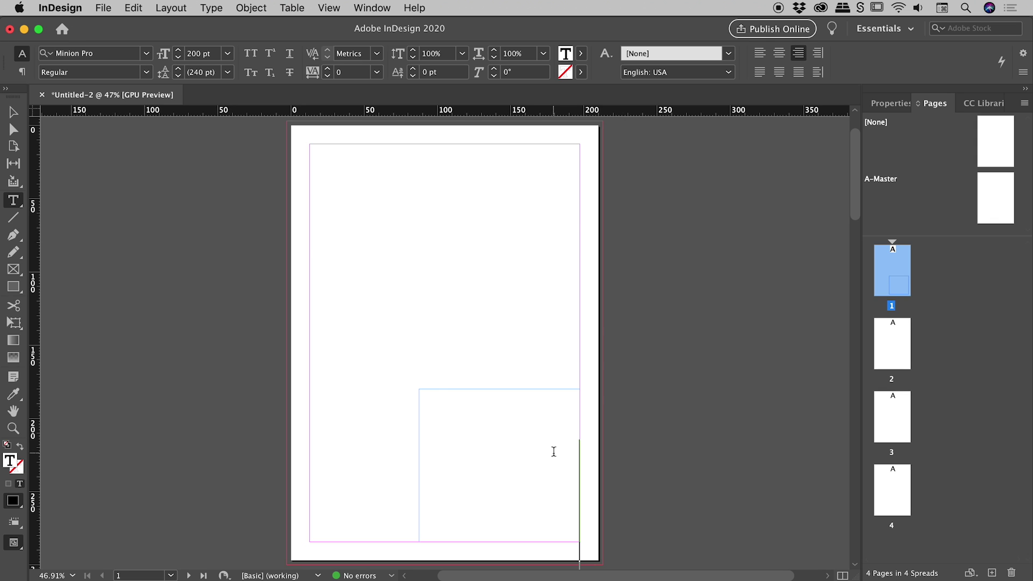
# Step: Insert a Current Page Number marker via Type > Insert Special Character > Markers
pyautogui.click(211, 8)
pyautogui.moveTo(281, 417)
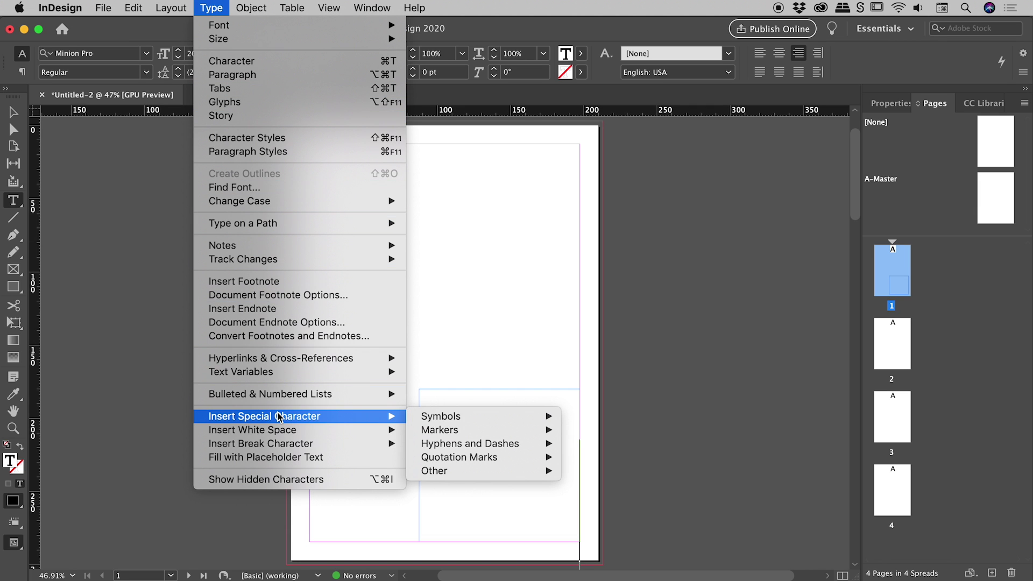
pyautogui.moveTo(479, 434)
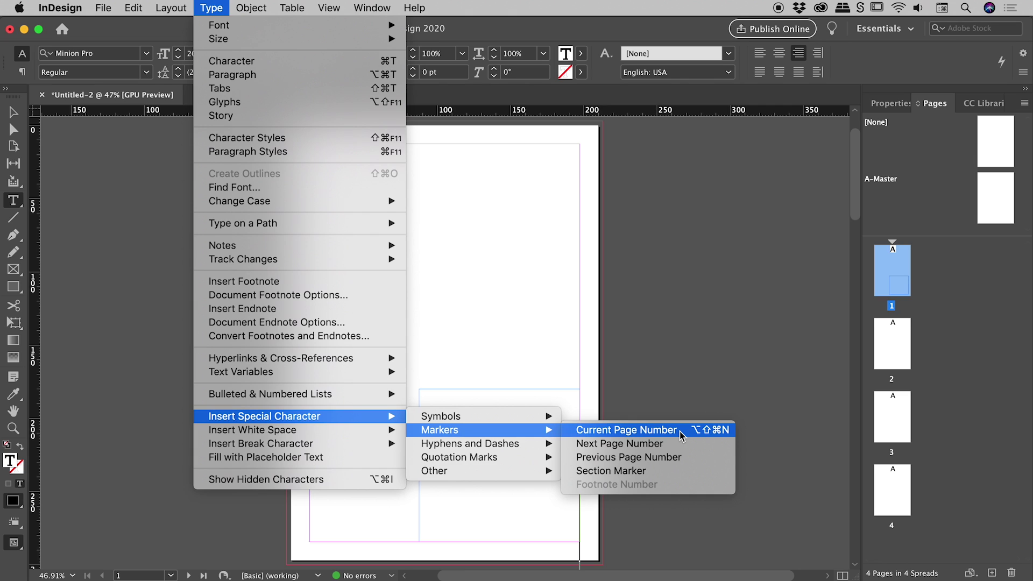
pyautogui.click(626, 430)
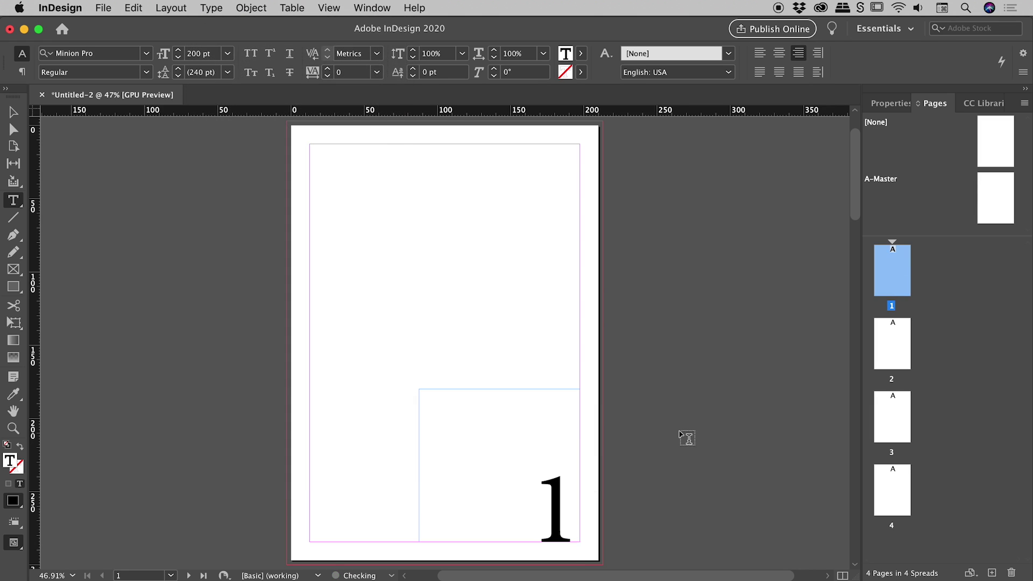
# Step: Paste the page-number frame in place on page 2, then delete it there
pyautogui.press('Escape')
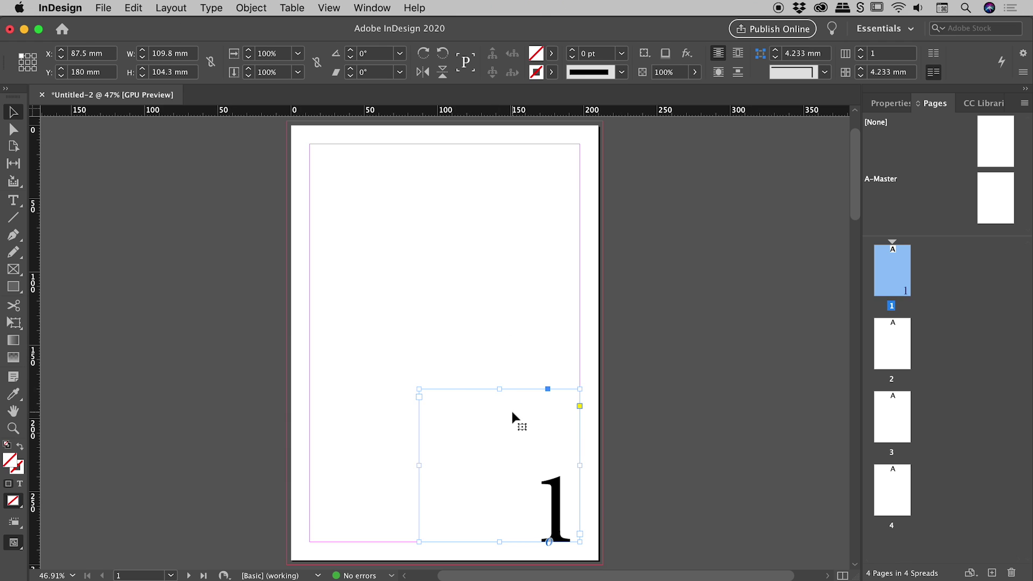
pyautogui.doubleClick(901, 351)
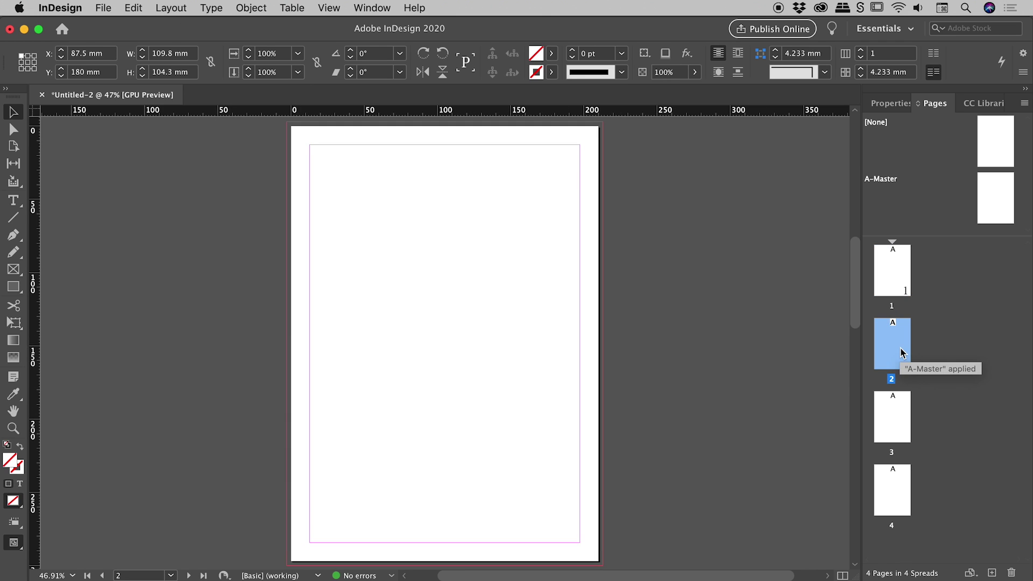
pyautogui.click(143, 7)
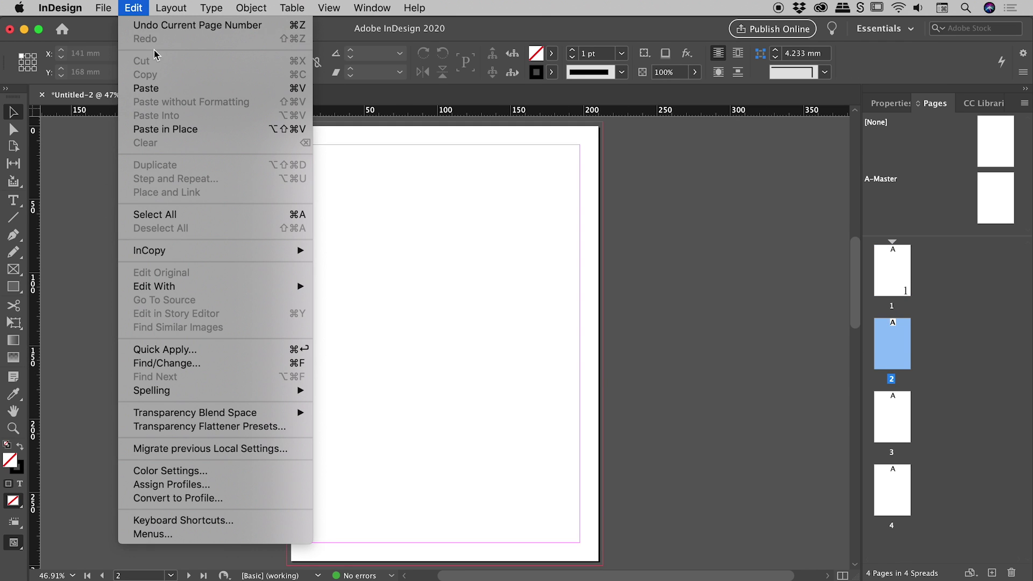
pyautogui.click(177, 129)
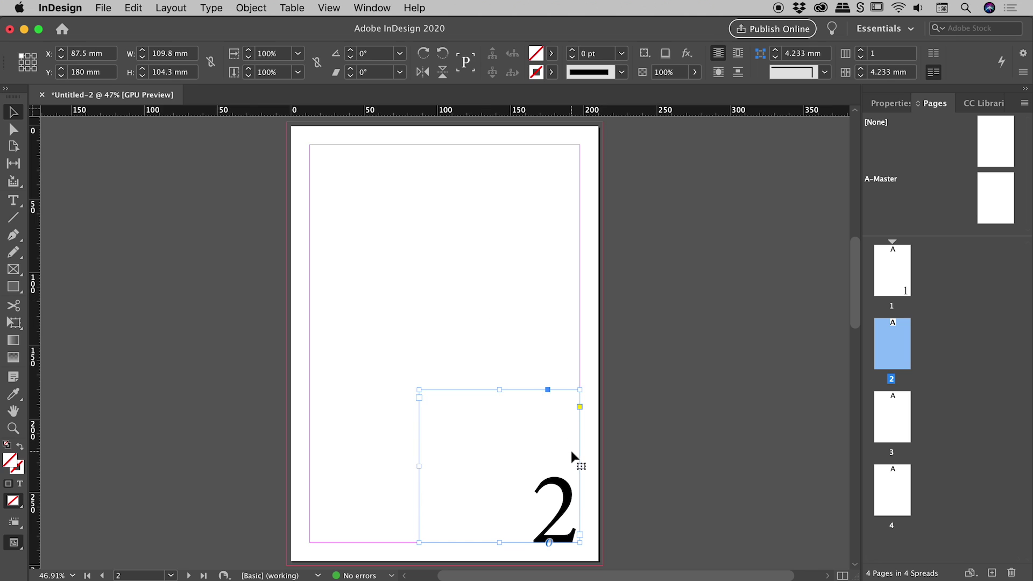
pyautogui.press('Delete')
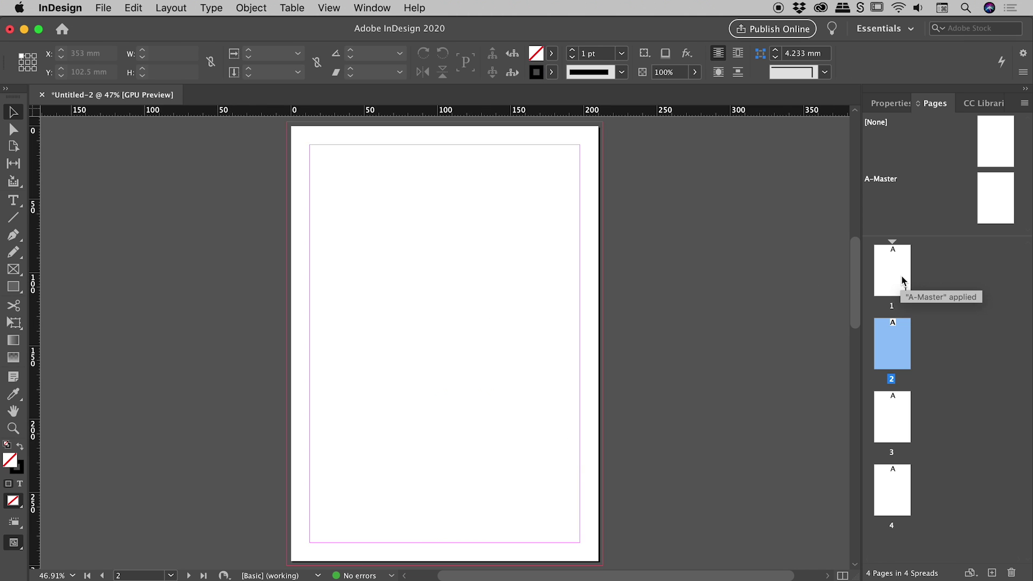
# Step: Return to page 1 and select its page-number frame
pyautogui.doubleClick(904, 281)
pyautogui.click(540, 420)
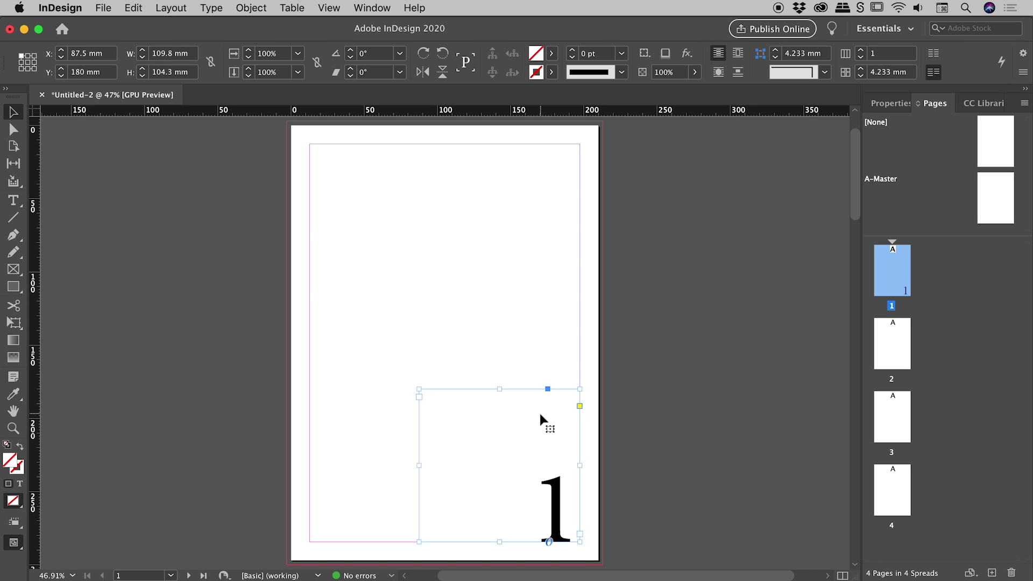
pyautogui.click(133, 7)
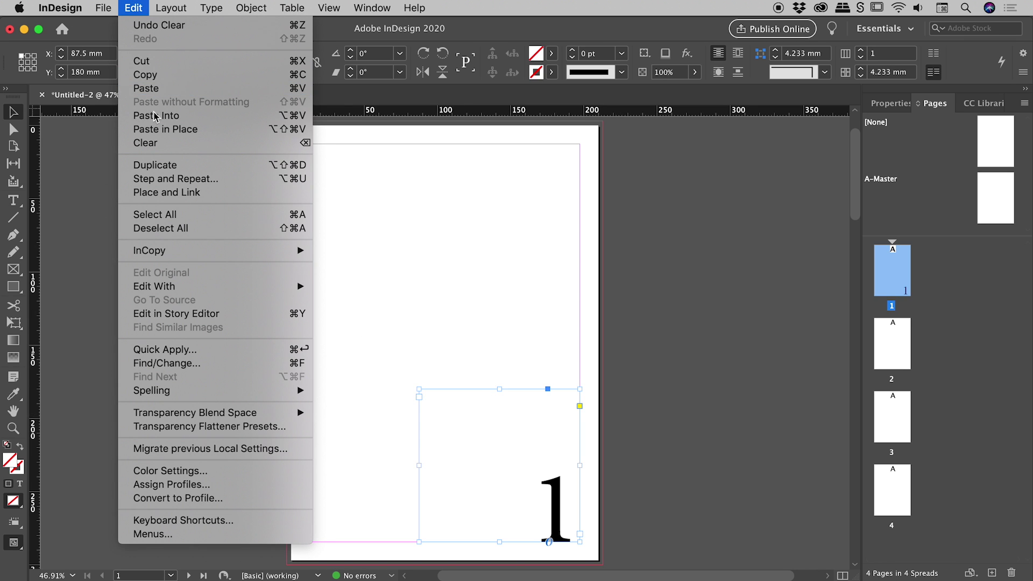
# Step: Cut the number frame from page 1 and paste it in place on A-Master
pyautogui.click(157, 67)
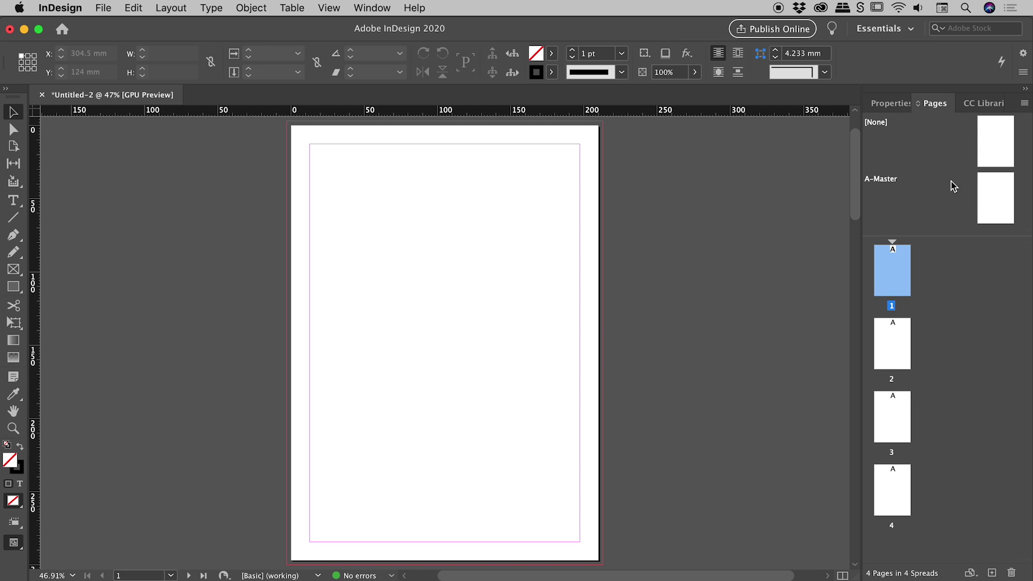
pyautogui.moveTo(922, 236)
pyautogui.mouseDown()
pyautogui.moveTo(926, 221)
pyautogui.moveTo(924, 249)
pyautogui.mouseUp()
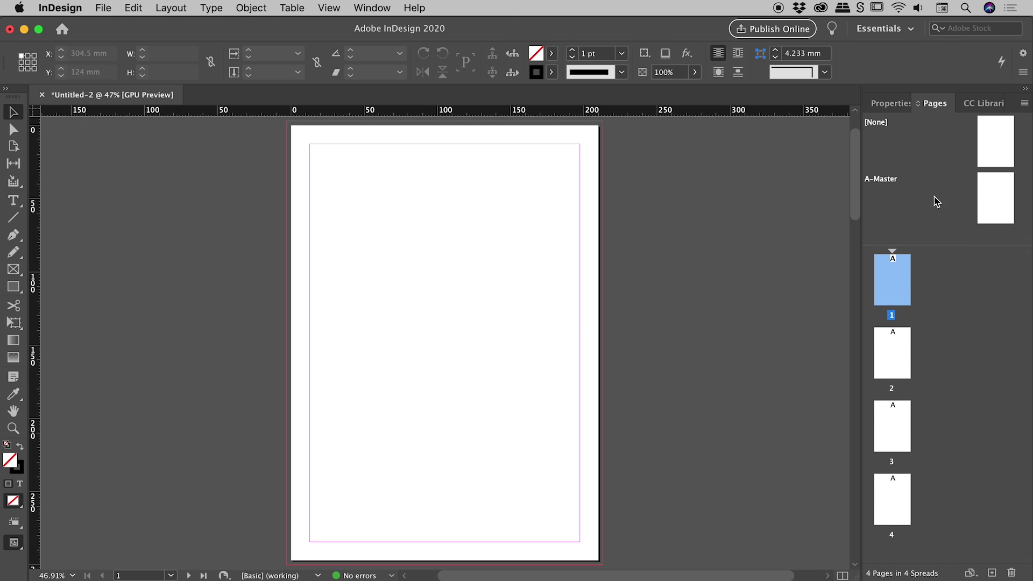
pyautogui.click(989, 188)
pyautogui.doubleClick(989, 188)
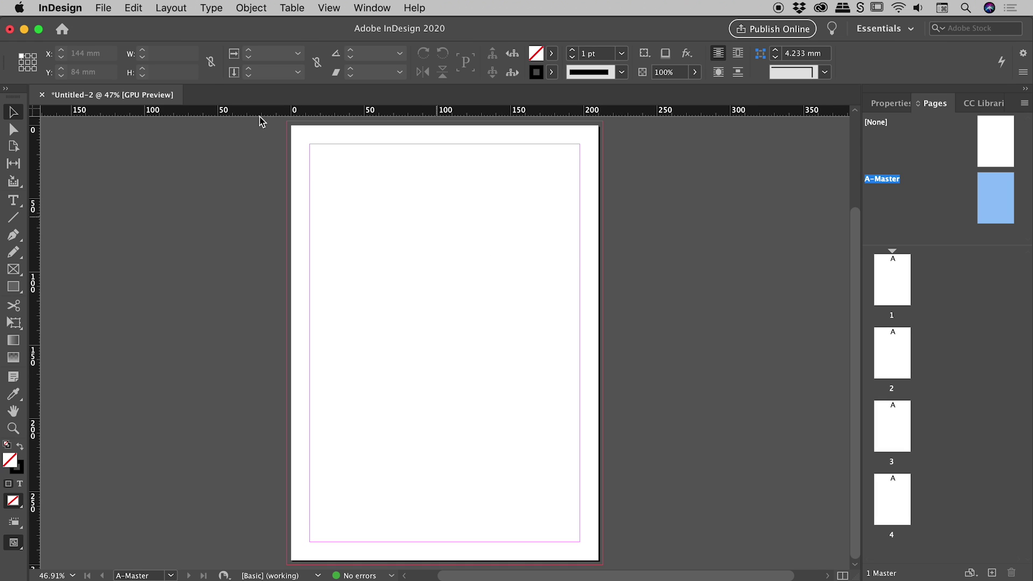
pyautogui.click(137, 8)
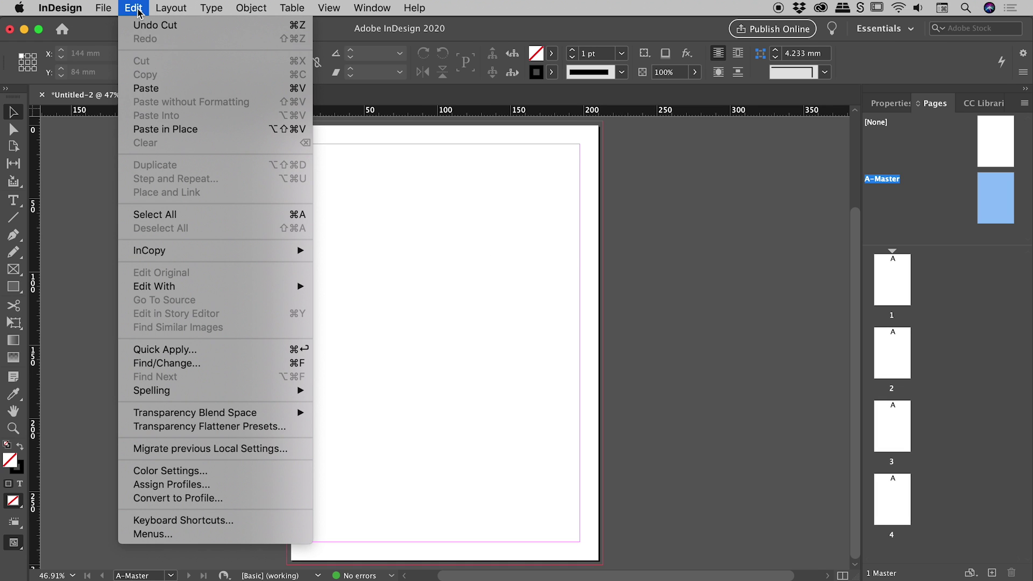
pyautogui.click(172, 128)
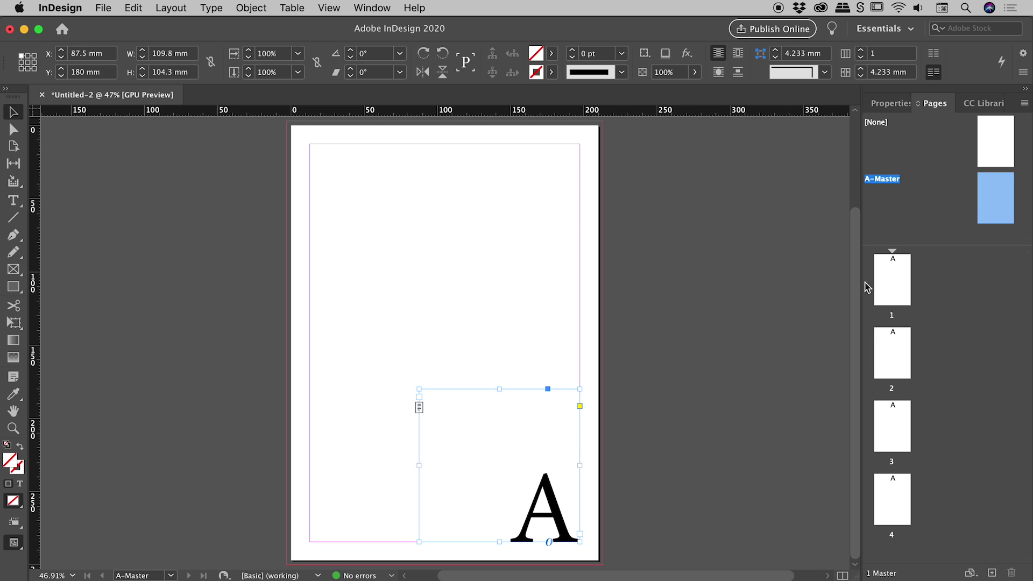
# Step: Return to page 1 and scroll through pages 1–4 to verify their automatic numbers
pyautogui.doubleClick(897, 274)
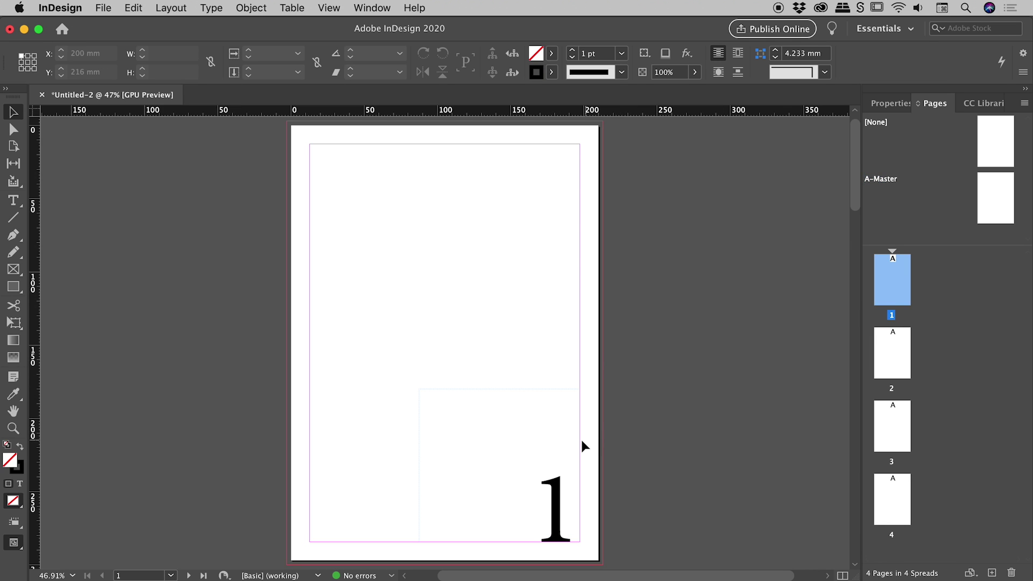
pyautogui.moveTo(854, 152); pyautogui.dragTo(903, 458)
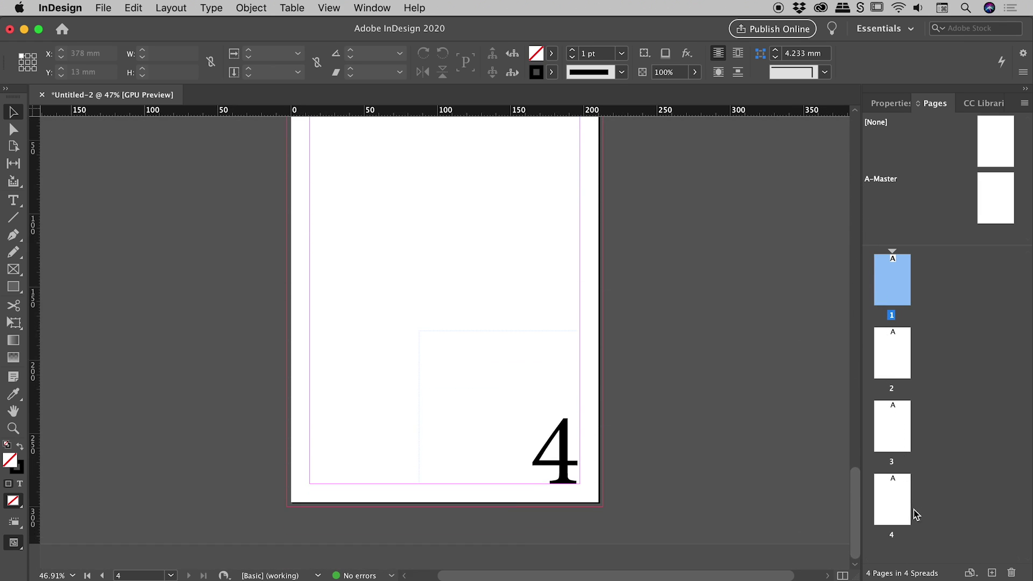
pyautogui.scroll(15, 916, 516)
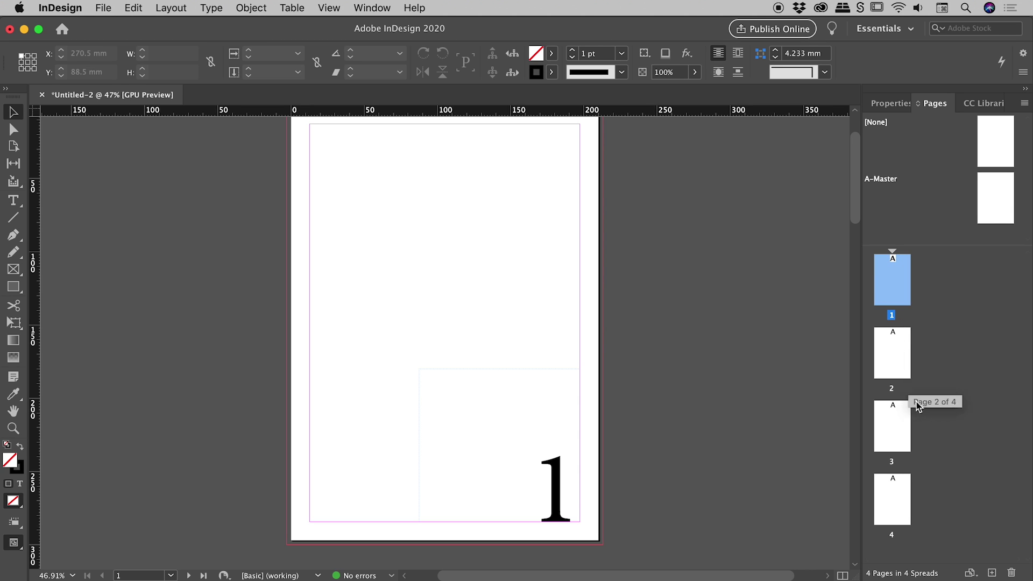
pyautogui.click(898, 428)
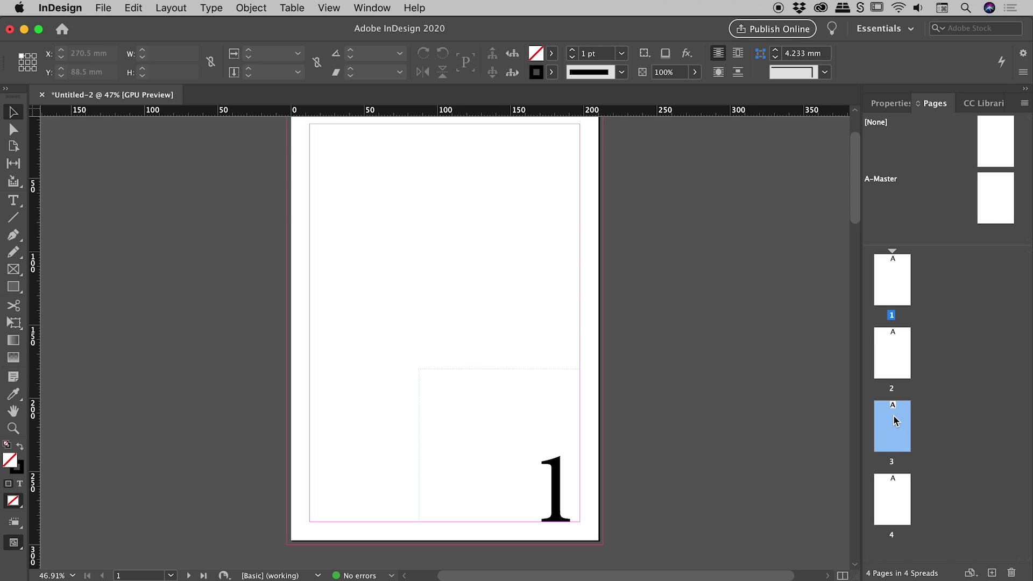
# Step: Make page 3 a new section starting numbering at 1, accepting the duplicate-numbers warning
pyautogui.rightClick(896, 421)
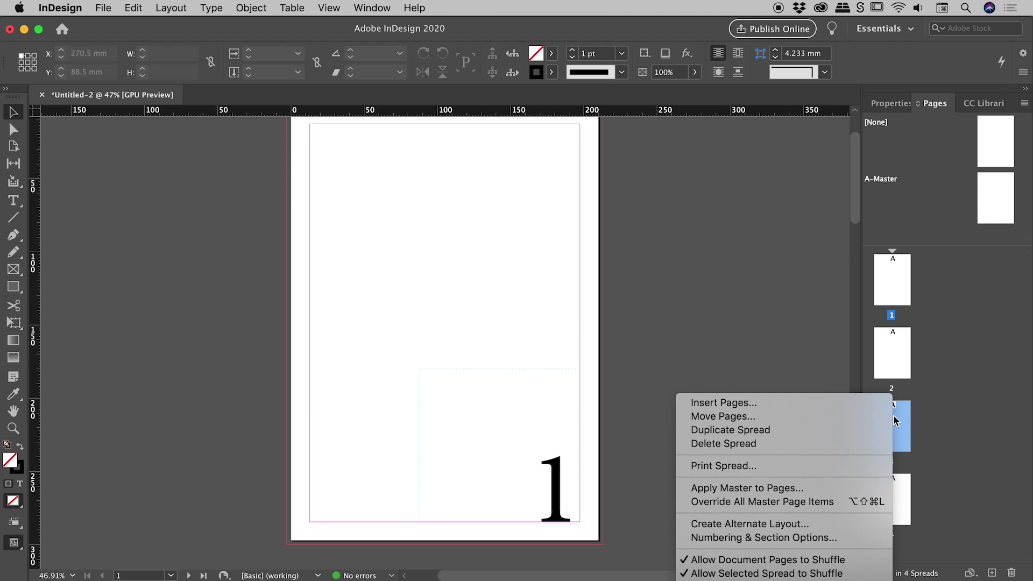
pyautogui.click(767, 538)
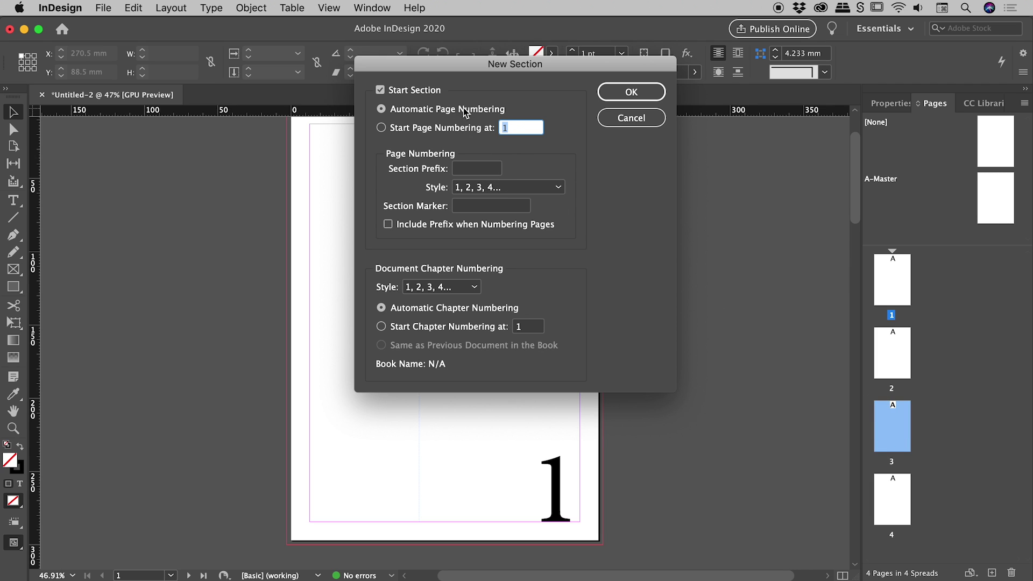
pyautogui.click(397, 131)
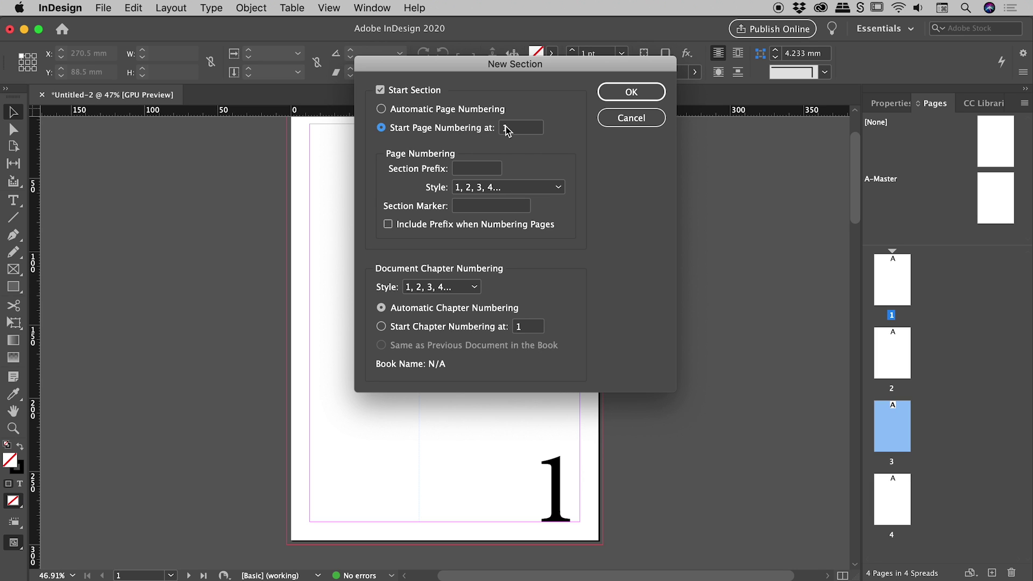
pyautogui.click(633, 93)
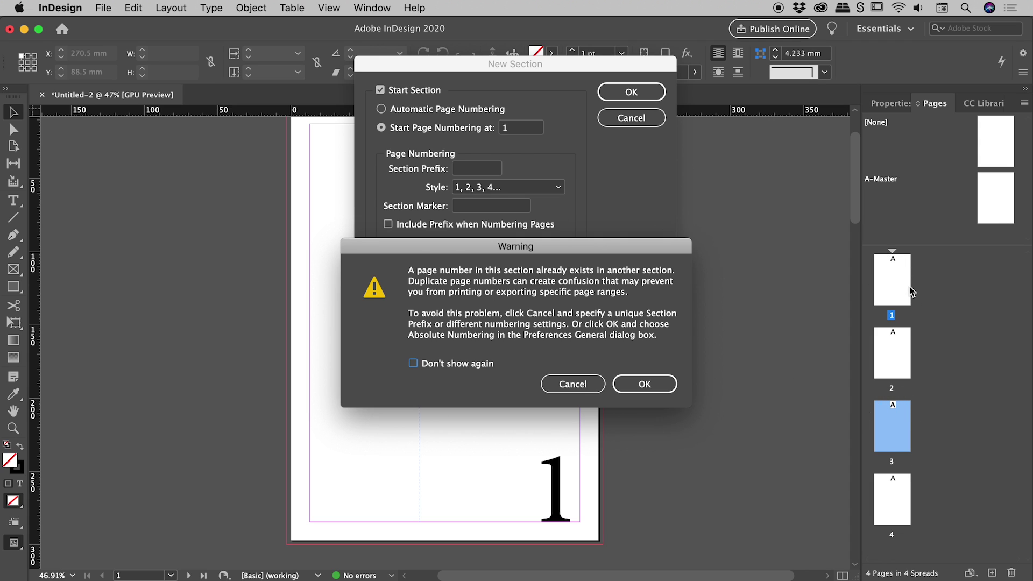
pyautogui.click(654, 384)
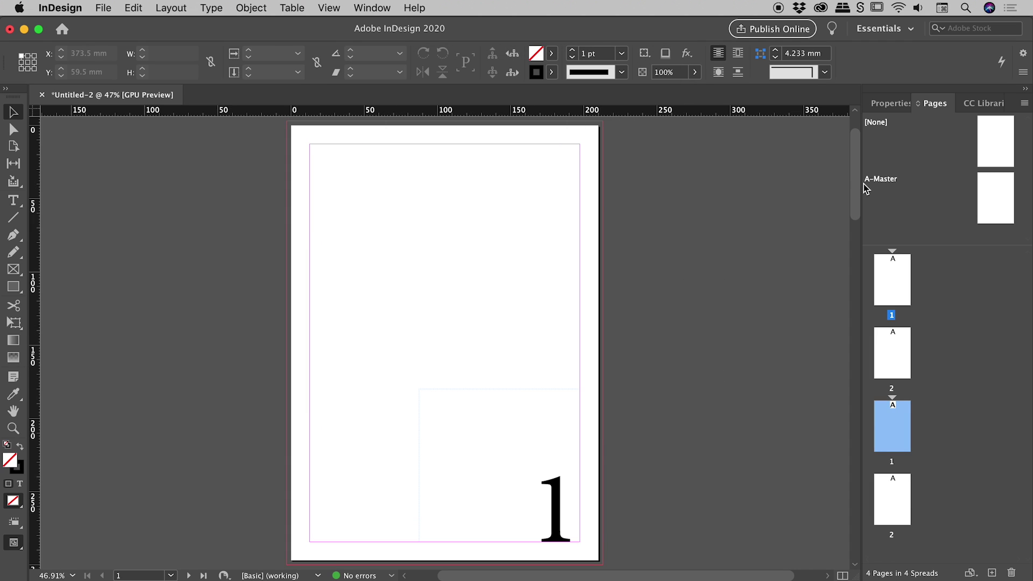
# Step: Set the first section's numbering style to lowercase Roman numerals i, ii, iii, iv
pyautogui.moveTo(857, 184); pyautogui.dragTo(882, 188)
pyautogui.doubleClick(900, 281)
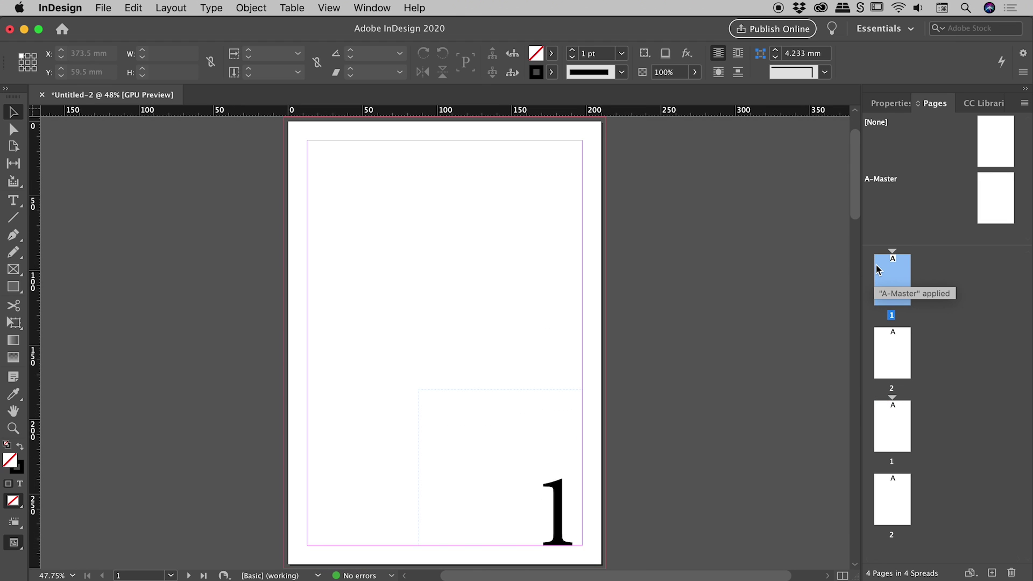
pyautogui.rightClick(898, 268)
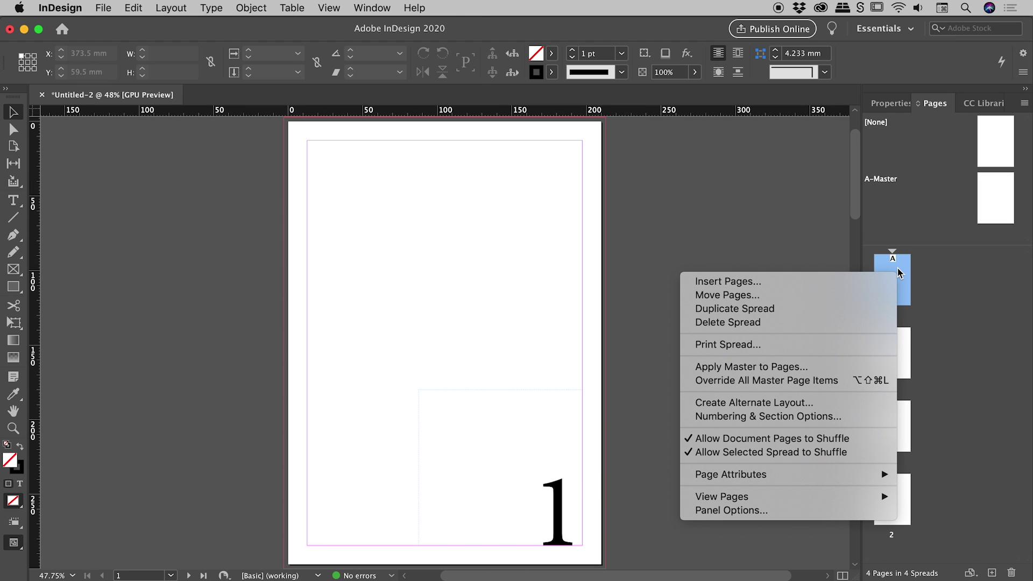
pyautogui.click(761, 416)
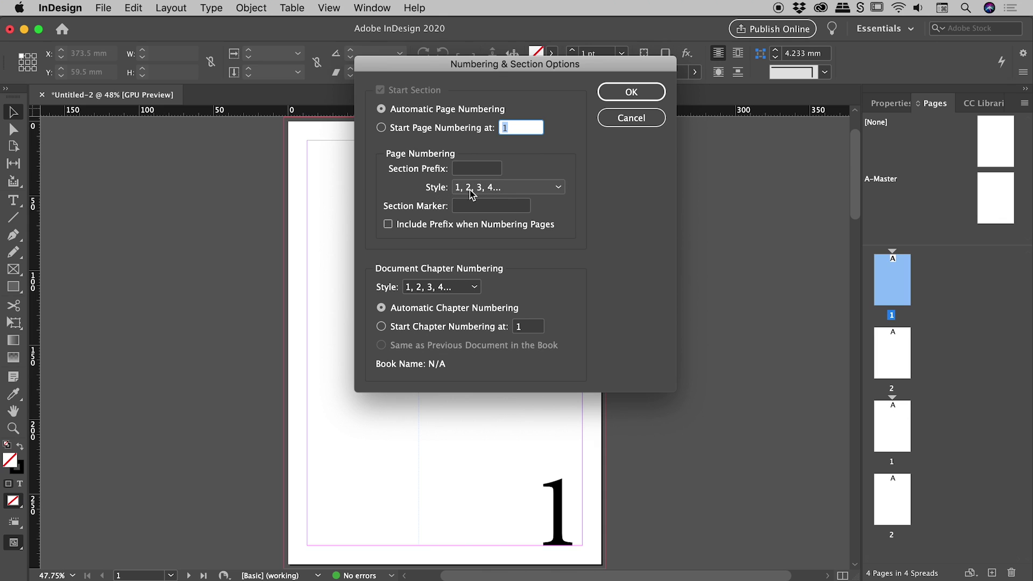
pyautogui.click(527, 188)
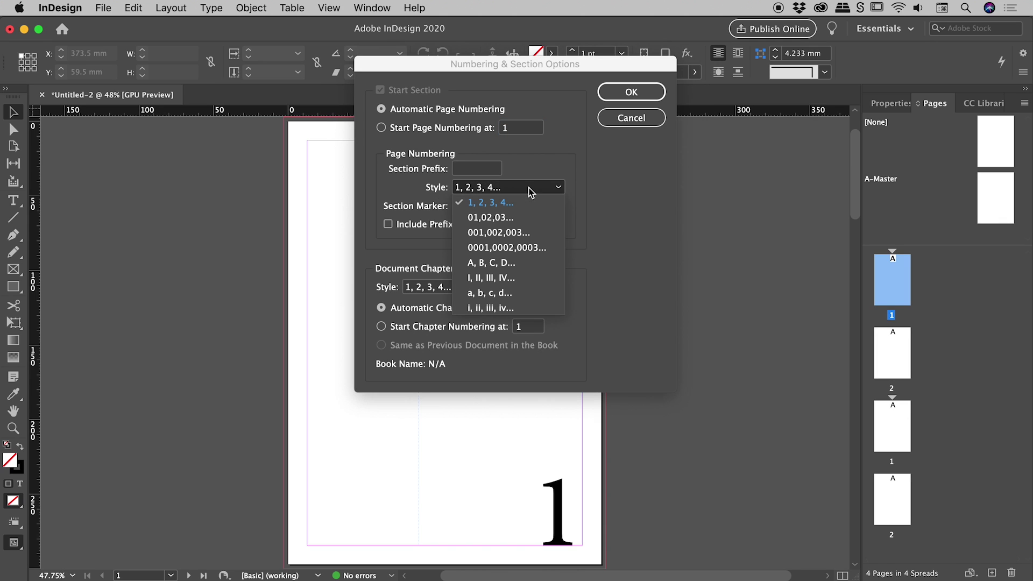
pyautogui.click(502, 309)
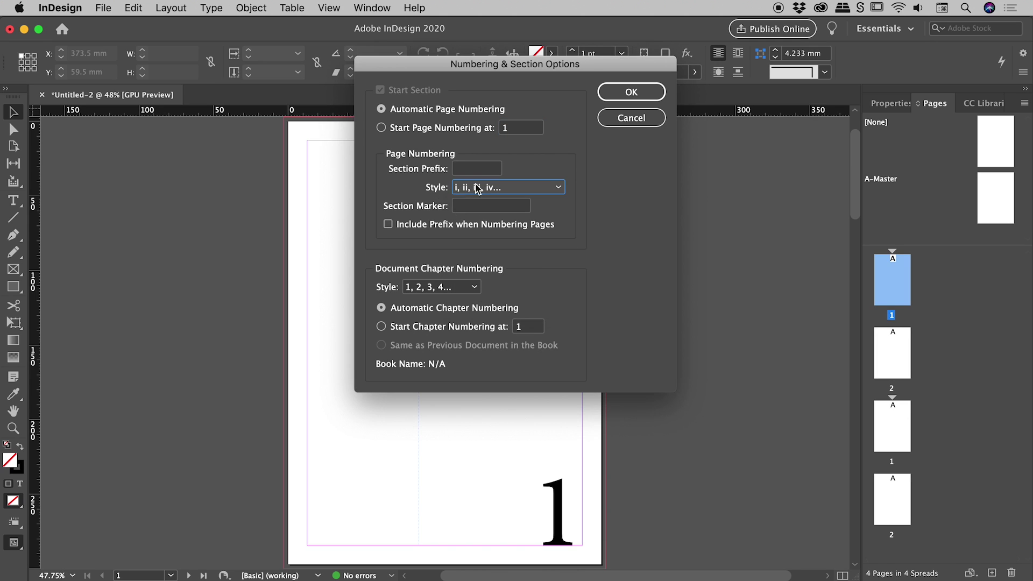
pyautogui.click(637, 93)
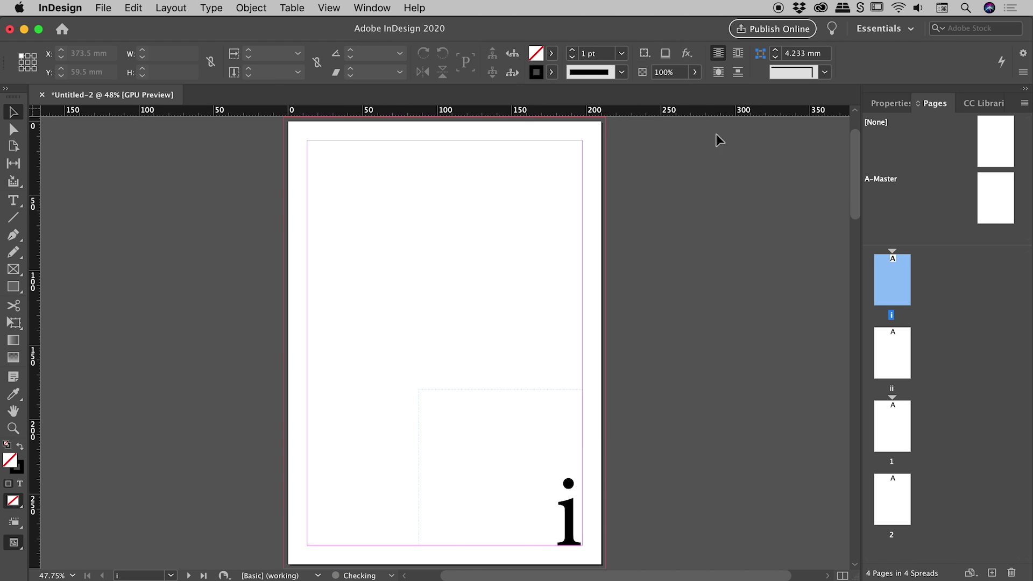
# Step: Add two new pages, bringing the document to six pages
pyautogui.moveTo(858, 154); pyautogui.dragTo(898, 519)
pyautogui.click(898, 498)
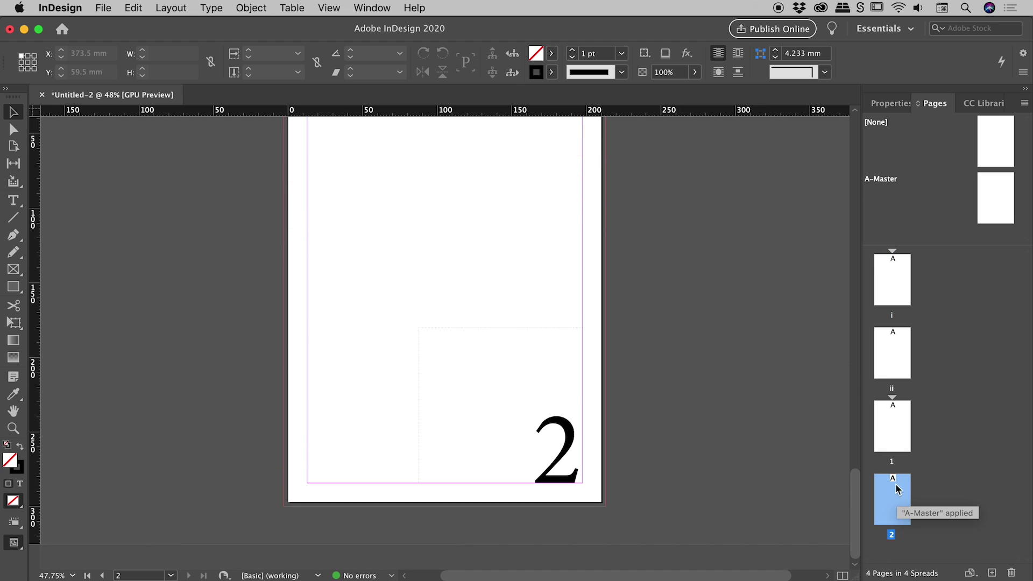
pyautogui.click(992, 574)
pyautogui.moveTo(856, 525); pyautogui.dragTo(883, 140)
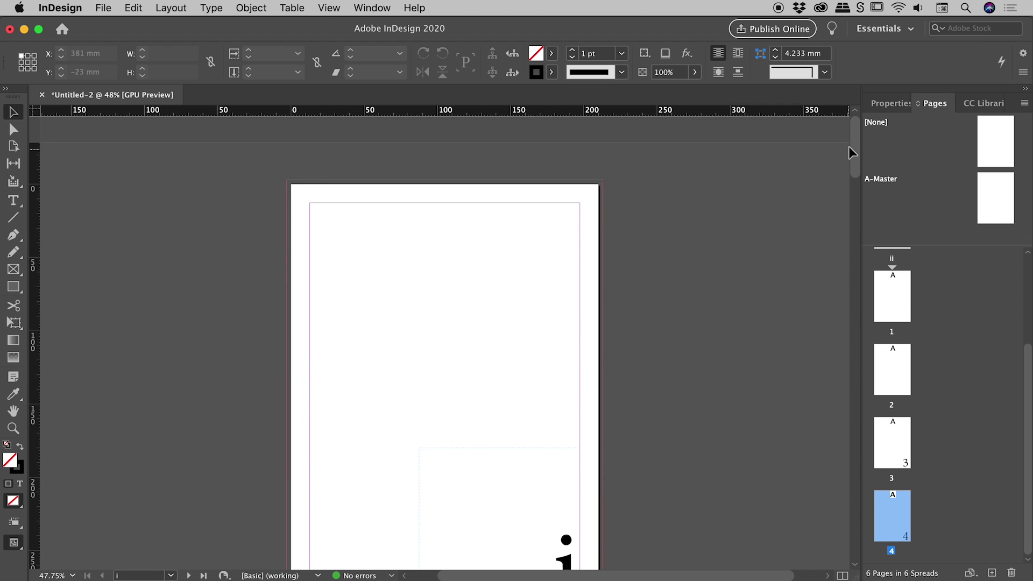
pyautogui.moveTo(854, 131)
pyautogui.mouseDown()
pyautogui.moveTo(857, 143)
pyautogui.moveTo(857, 134)
pyautogui.mouseUp()
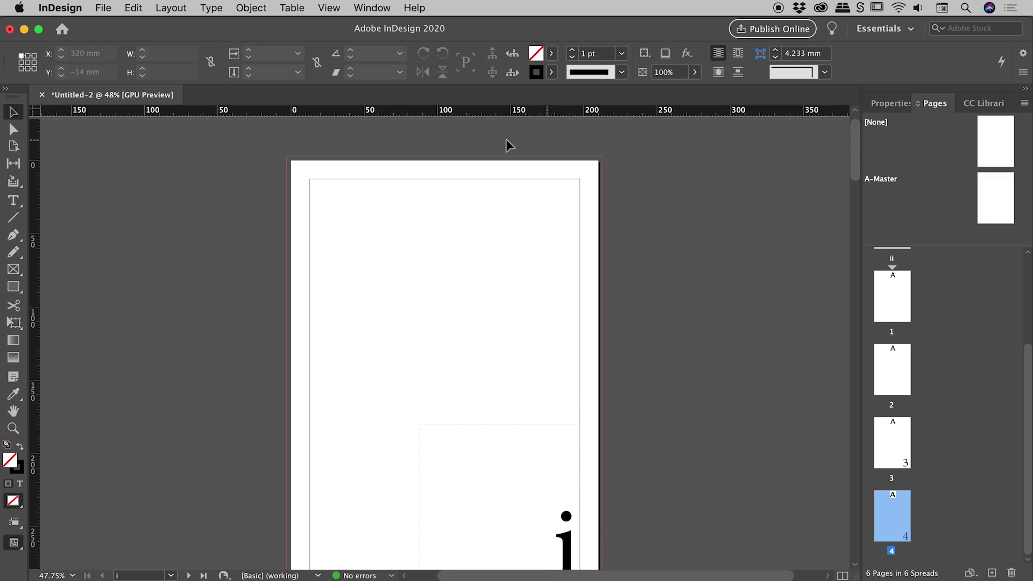
# Step: Create a new A4 document with Facing Pages turned on
pyautogui.click(113, 8)
pyautogui.click(318, 30)
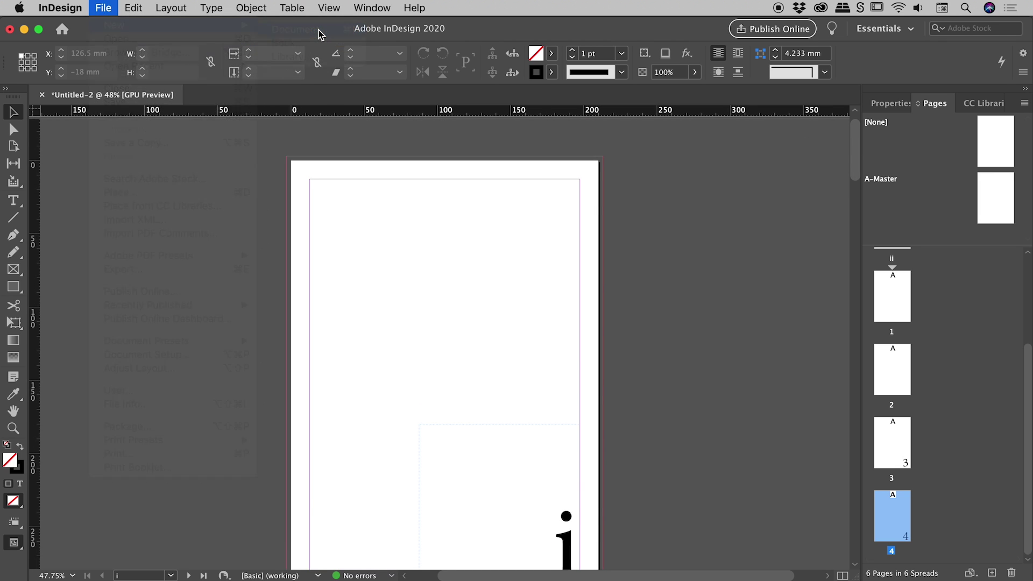
pyautogui.click(544, 196)
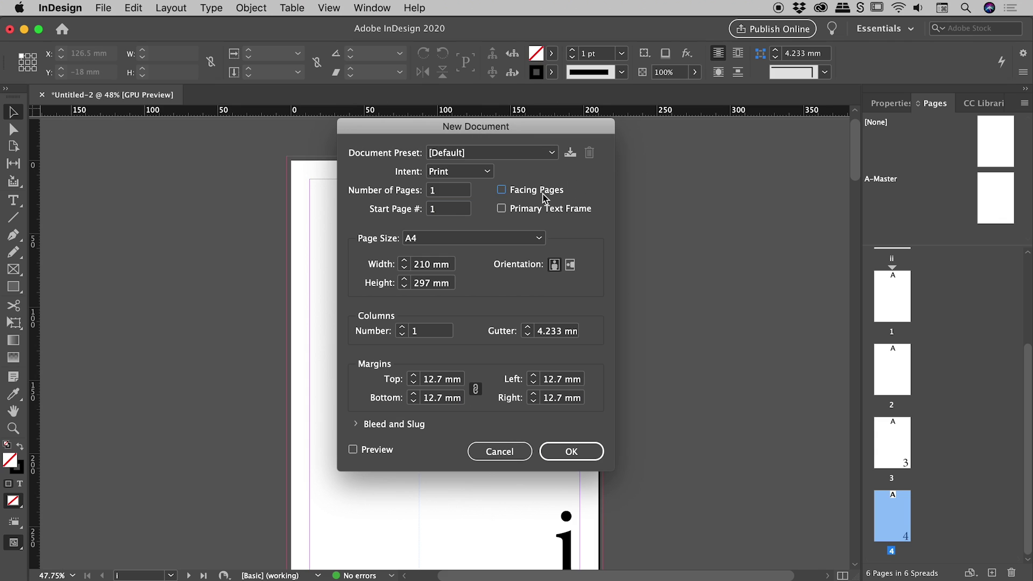
pyautogui.click(572, 455)
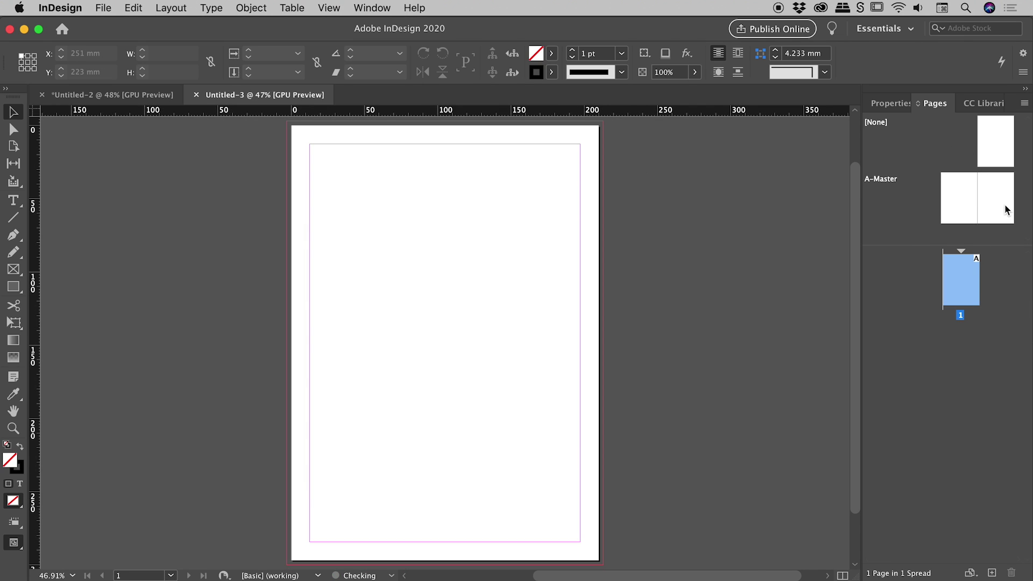
# Step: Add three more pages so the document has six pages in spreads, and bring the 4-5 spread into view
pyautogui.click(992, 573)
pyautogui.click(993, 573)
pyautogui.click(993, 573)
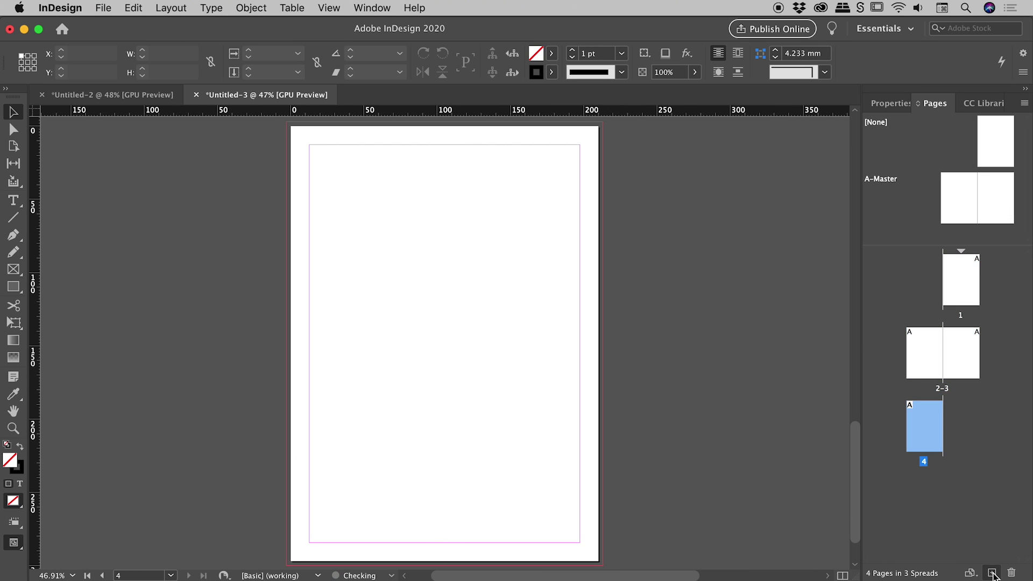
pyautogui.click(992, 573)
pyautogui.click(992, 573)
pyautogui.moveTo(856, 478); pyautogui.dragTo(867, 395)
pyautogui.scroll(3, 747, 293)
pyautogui.moveTo(747, 293); pyautogui.dragTo(623, 386)
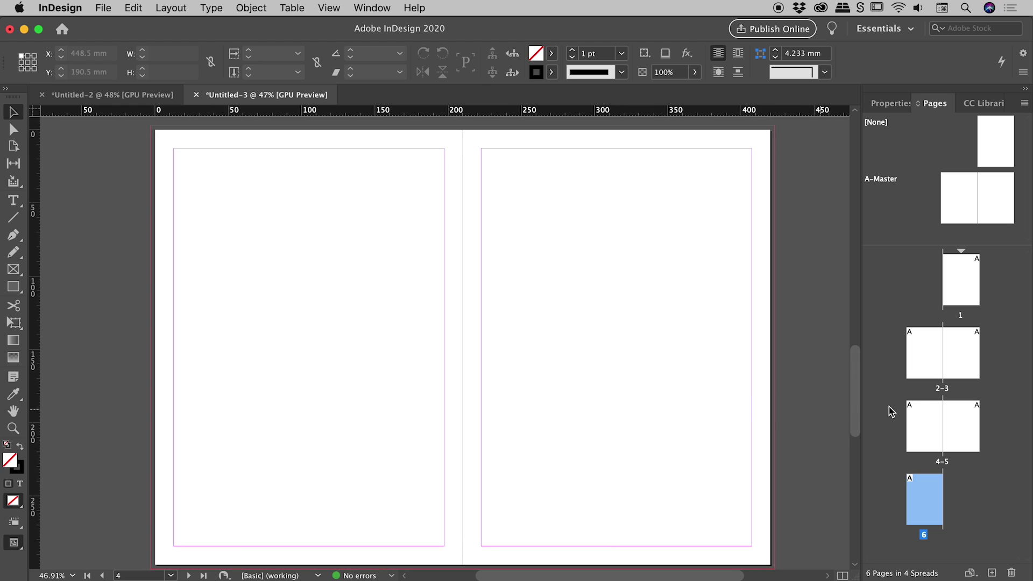
pyautogui.moveTo(852, 399)
pyautogui.mouseDown()
pyautogui.moveTo(851, 147)
pyautogui.moveTo(859, 493)
pyautogui.moveTo(859, 415)
pyautogui.mouseUp()
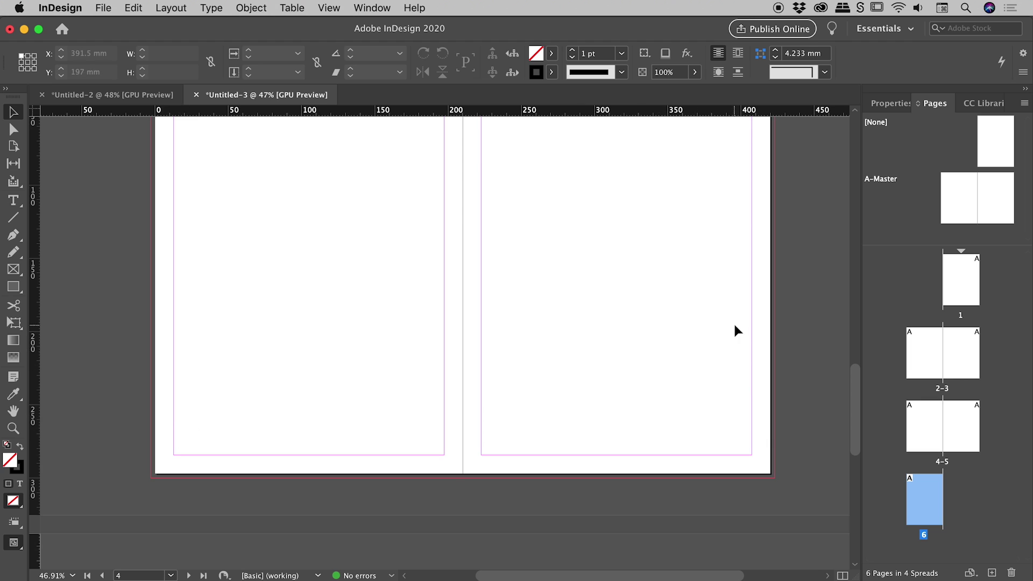
pyautogui.moveTo(850, 393); pyautogui.dragTo(851, 374)
# Step: On the A-Master, draw a text frame in the right page's lower-right corner with 100 pt right-aligned text
pyautogui.doubleClick(954, 186)
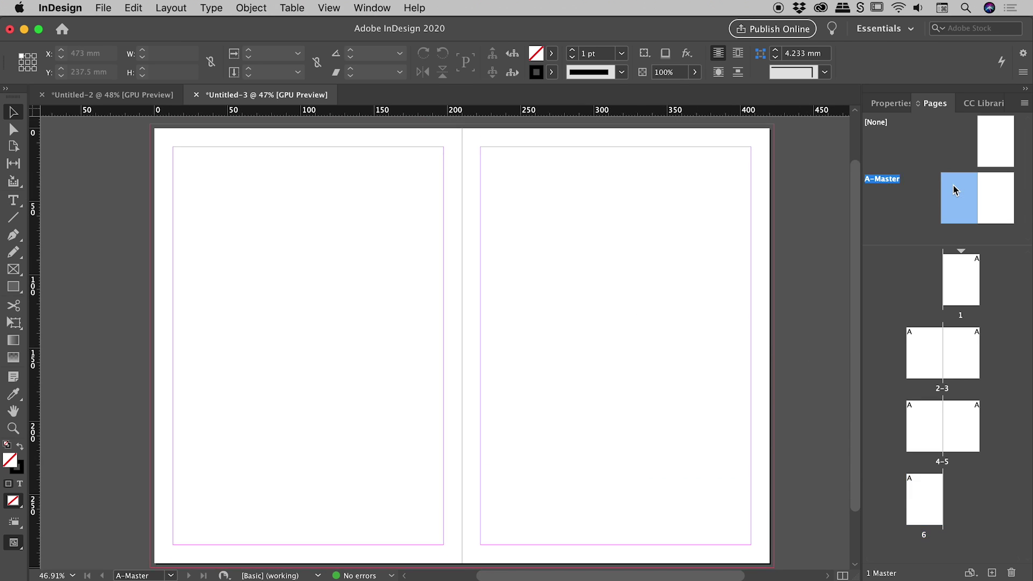
pyautogui.press('t')
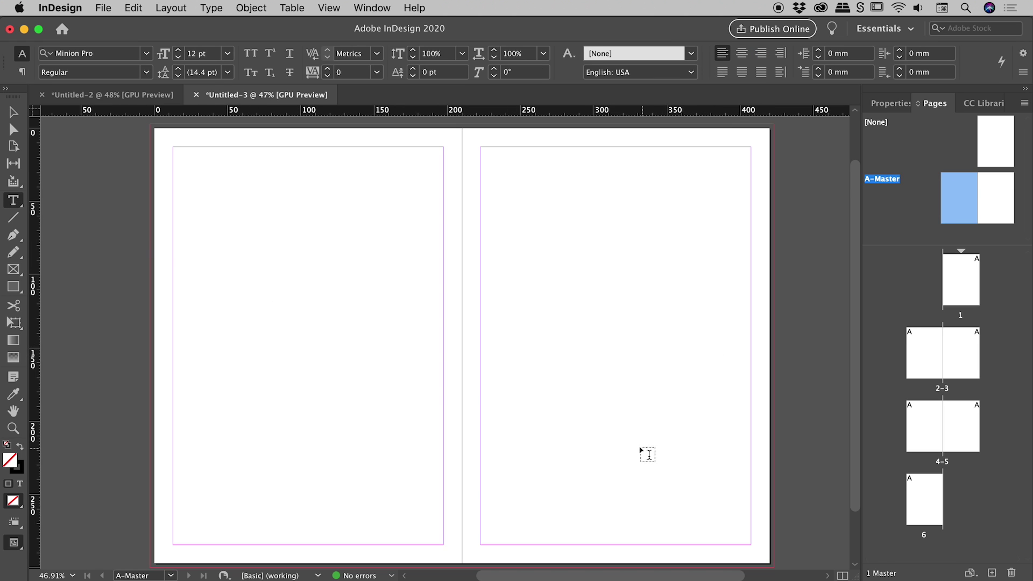
pyautogui.moveTo(629, 442); pyautogui.dragTo(752, 545)
pyautogui.click(209, 52)
pyautogui.tripleClick(209, 53)
pyautogui.write('100')
pyautogui.press('Return')
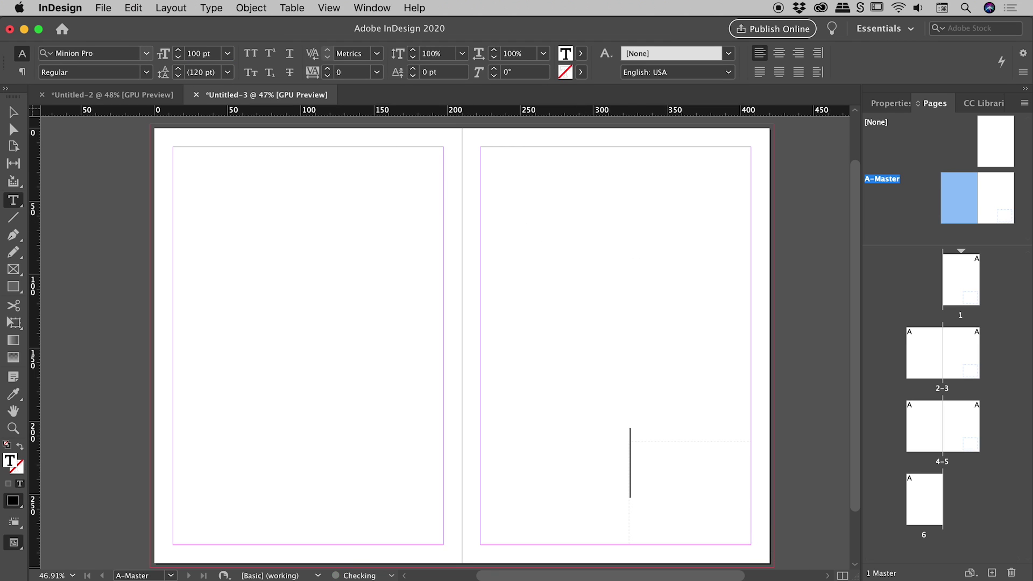
pyautogui.click(703, 449)
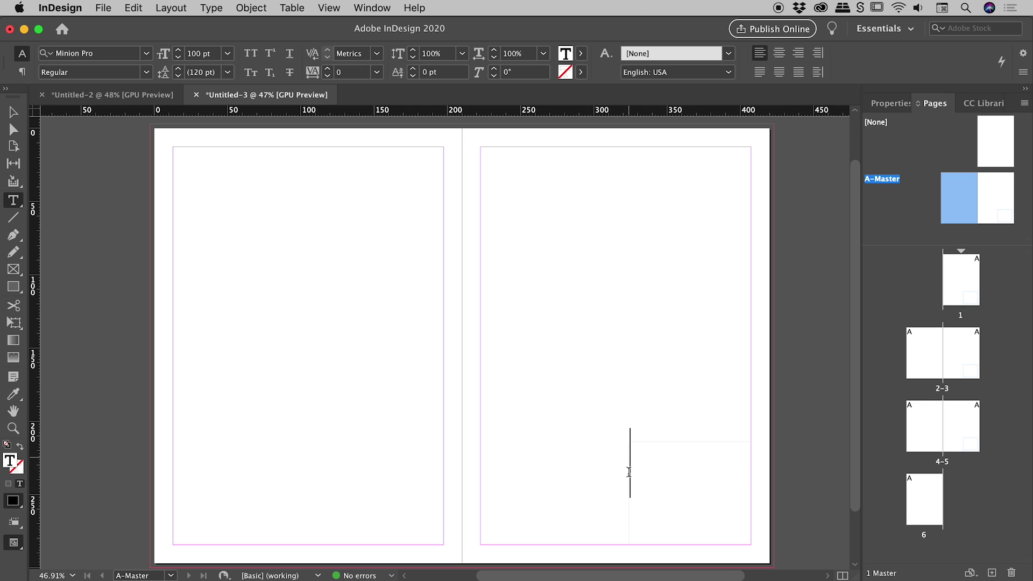
pyautogui.click(799, 54)
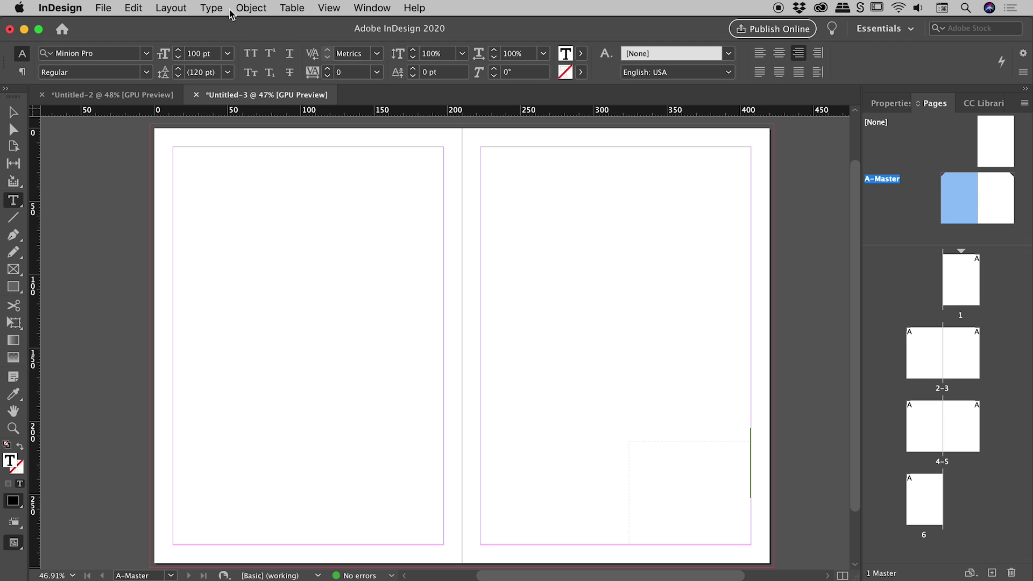
# Step: Set the frame's vertical justification to Bottom and type a sample 3
pyautogui.click(252, 8)
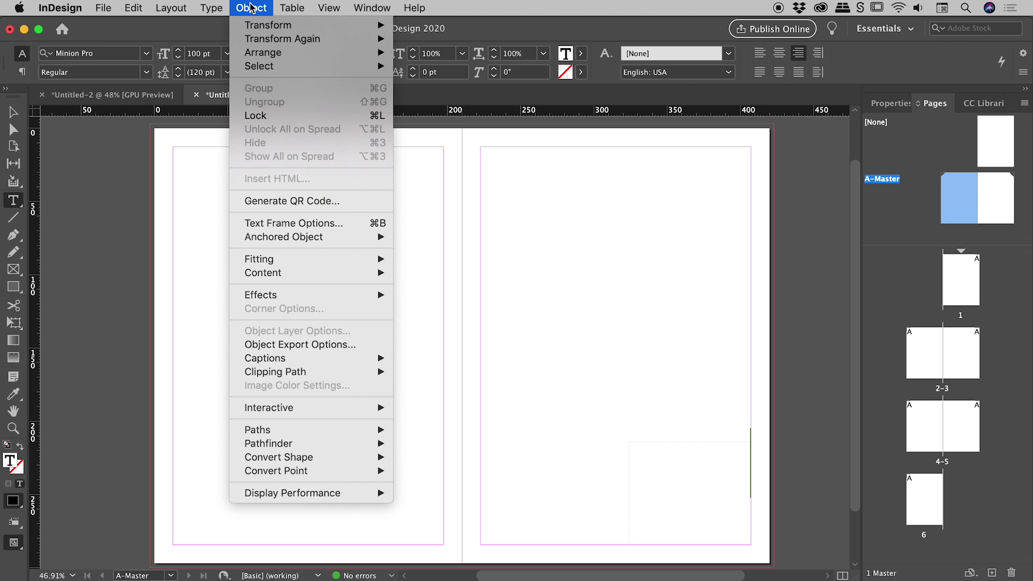
pyautogui.click(296, 224)
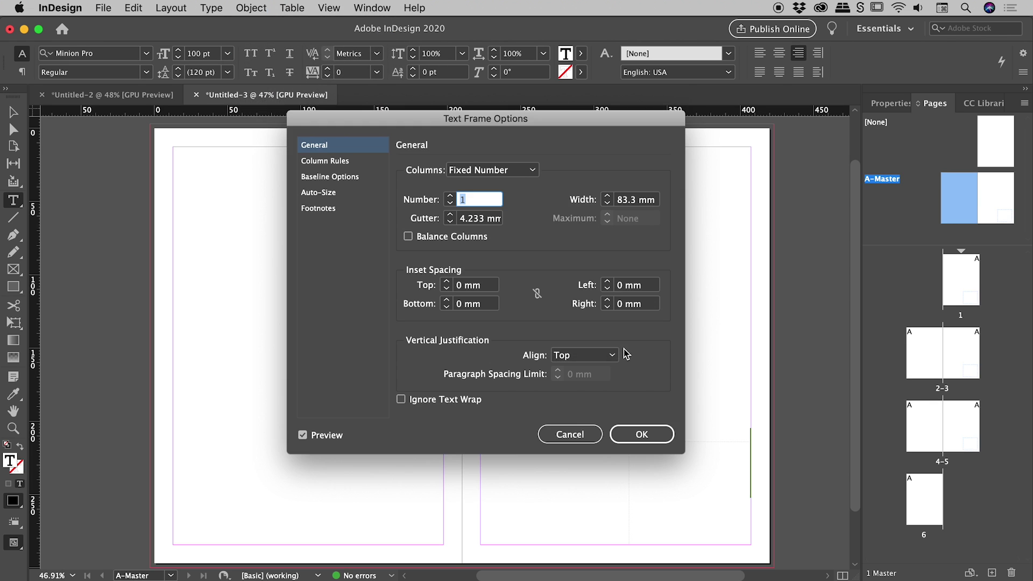
pyautogui.click(580, 357)
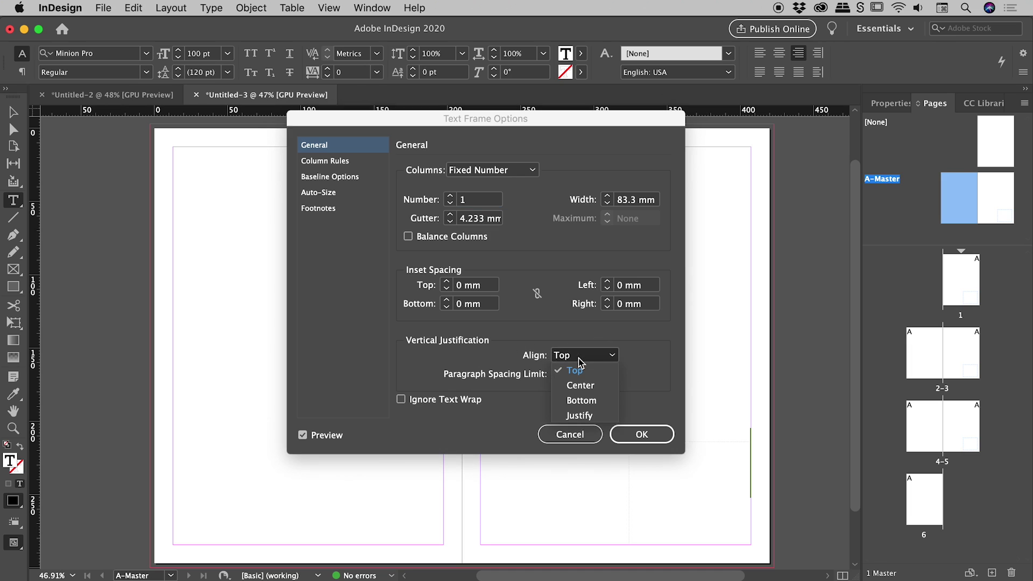
pyautogui.click(579, 400)
pyautogui.click(630, 435)
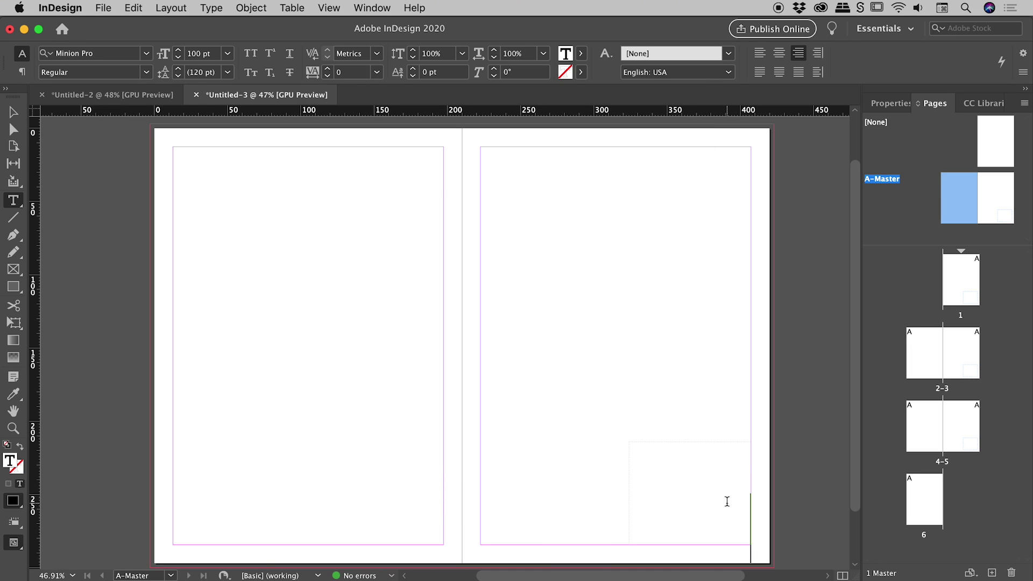
pyautogui.write('3')
pyautogui.press('Escape')
# Step: Replace the sample 3 with a Current Page Number marker, then select the frame
pyautogui.press('super+z')
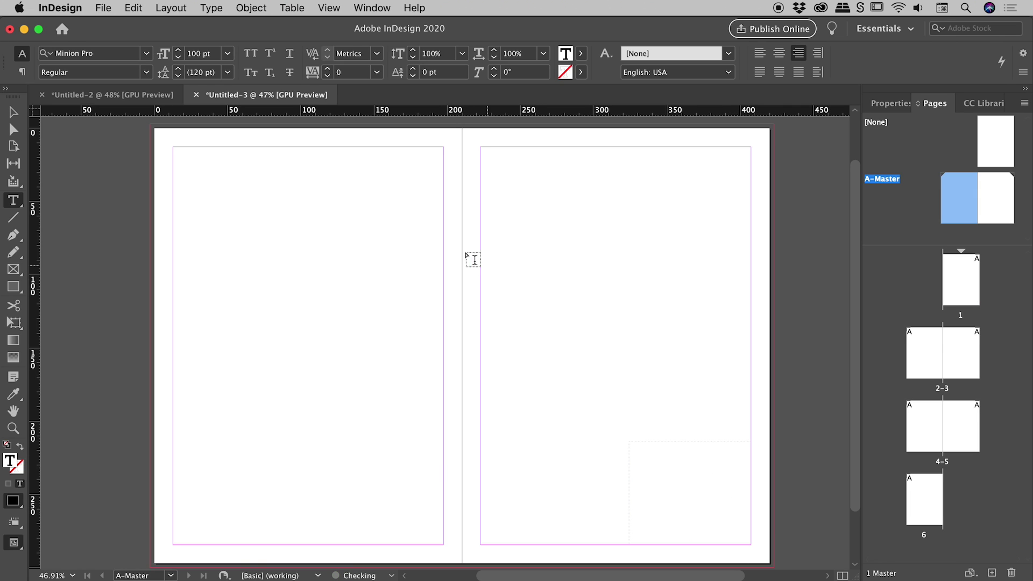
pyautogui.click(205, 7)
pyautogui.moveTo(298, 417)
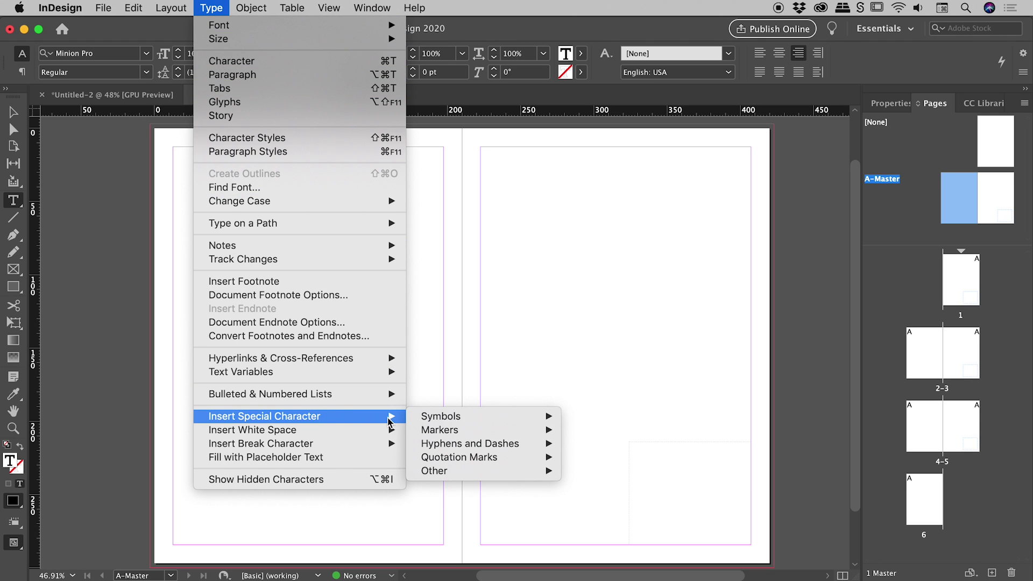
pyautogui.moveTo(445, 430)
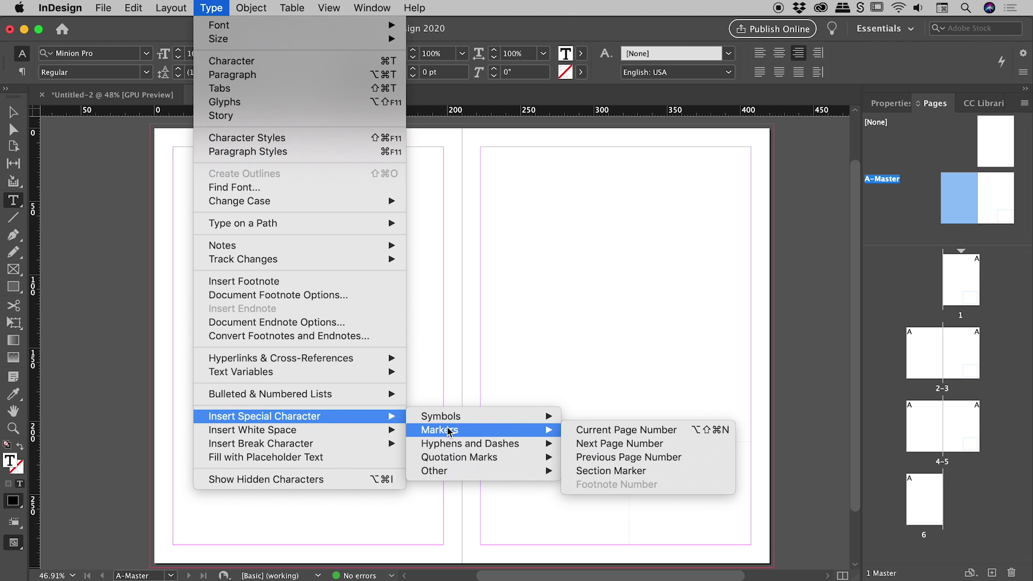
pyautogui.click(658, 430)
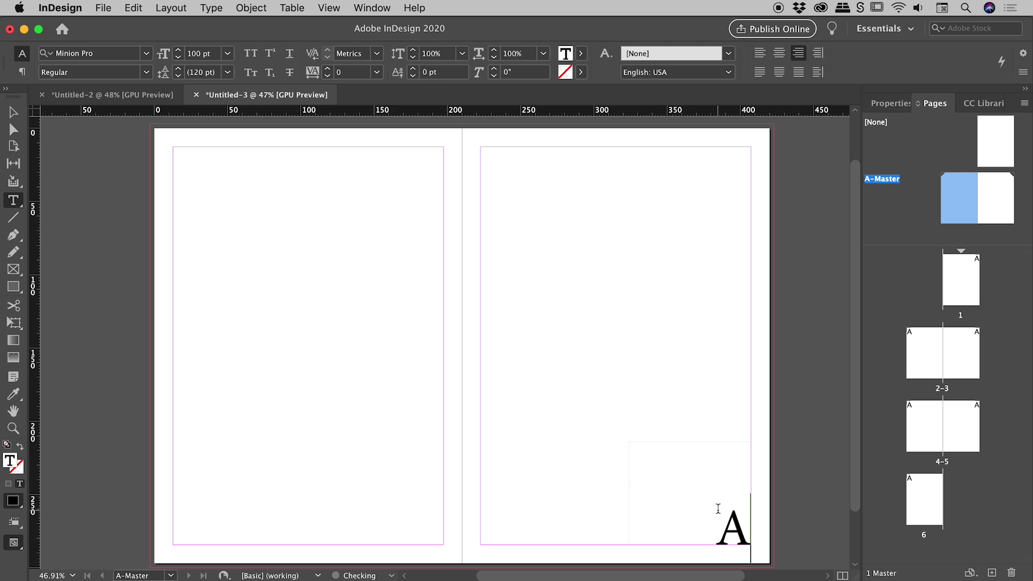
pyautogui.press('Escape')
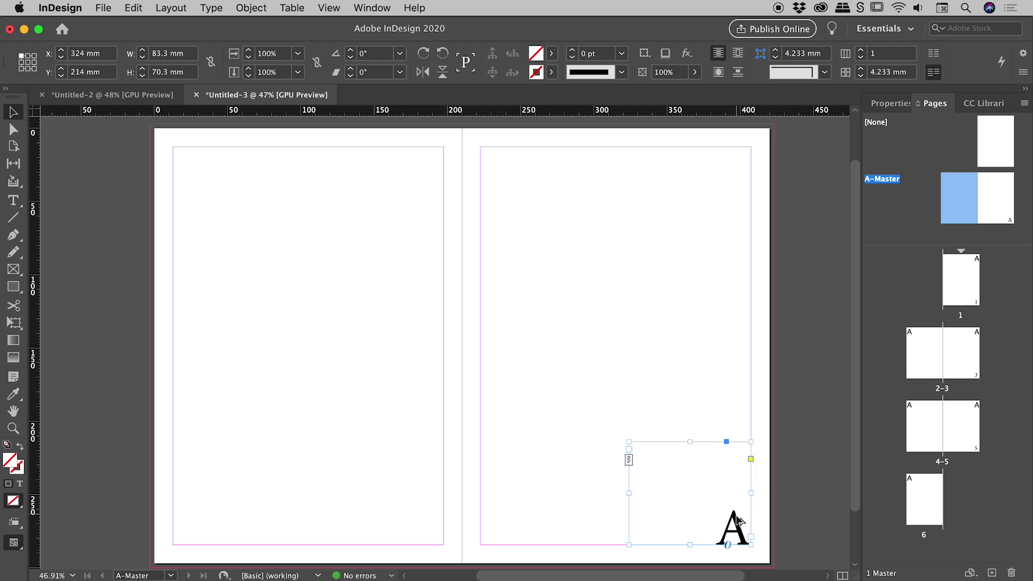
# Step: Duplicate the page-number frame into the left page's bottom-left corner and left-align its text
pyautogui.moveTo(739, 521)
pyautogui.mouseDown()
pyautogui.moveTo(593, 447)
pyautogui.moveTo(317, 352)
pyautogui.moveTo(290, 509)
pyautogui.mouseUp()
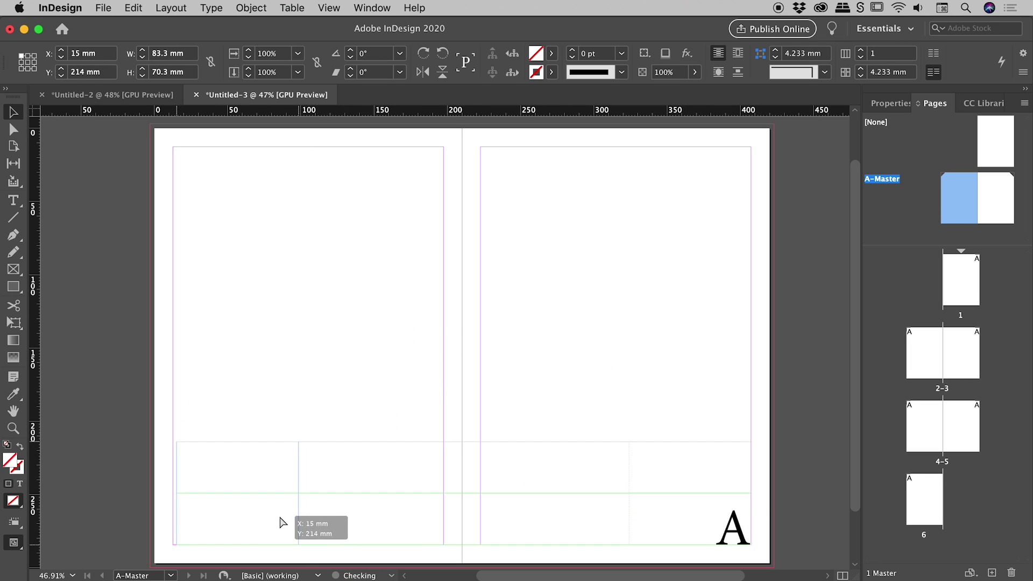
pyautogui.moveTo(280, 522); pyautogui.dragTo(278, 525)
pyautogui.doubleClick(262, 508)
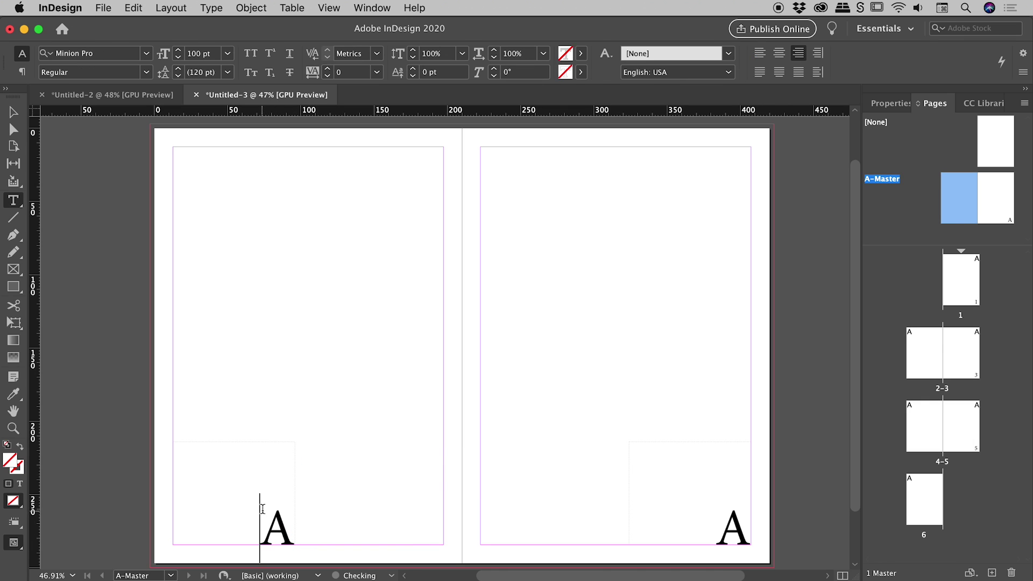
pyautogui.click(760, 56)
pyautogui.click(14, 112)
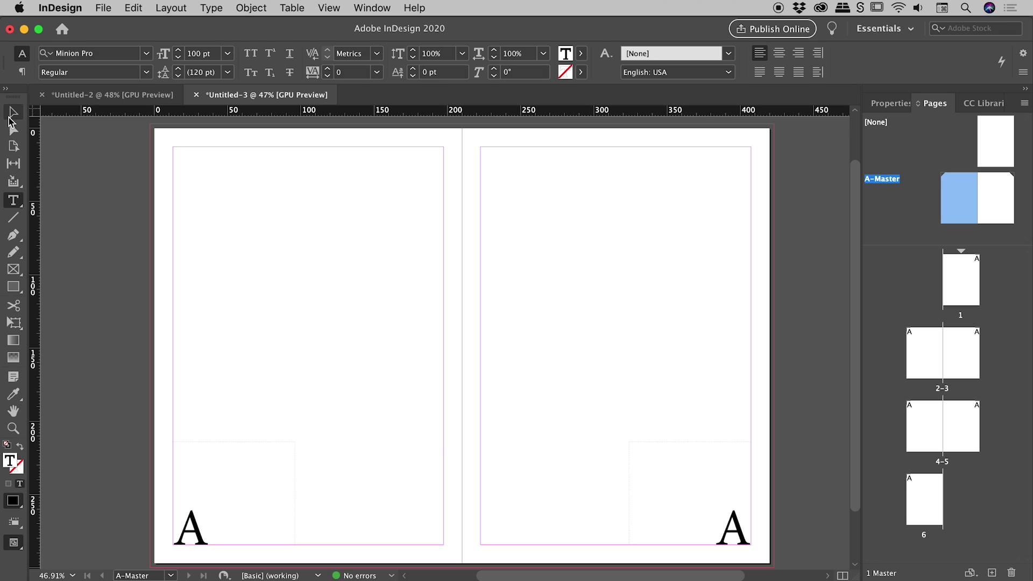
# Step: Deselect the frame and view spread 2-3 to check the numbers 2 and 3
pyautogui.click(233, 166)
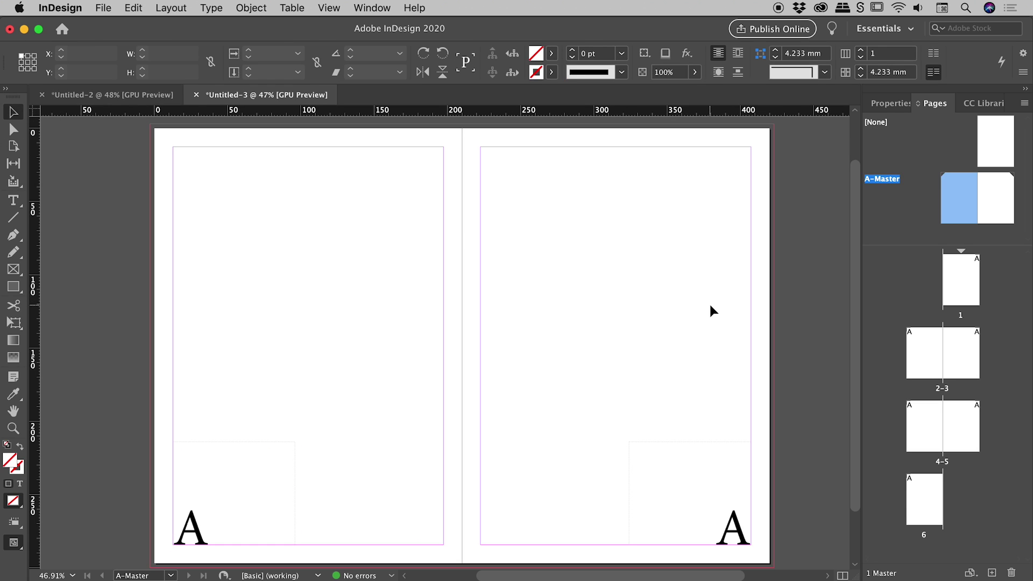
pyautogui.doubleClick(938, 353)
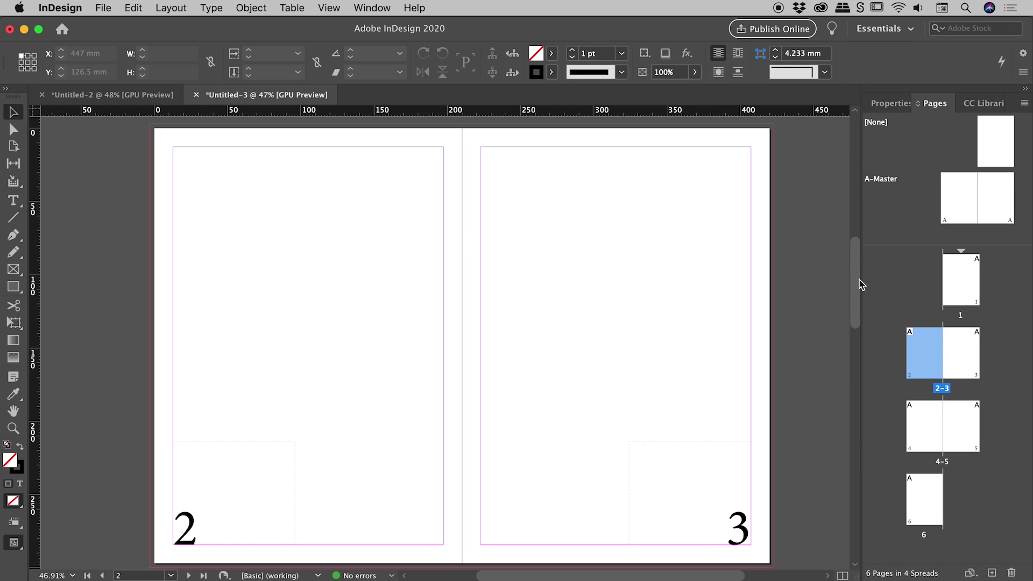
pyautogui.moveTo(859, 279); pyautogui.dragTo(904, 286)
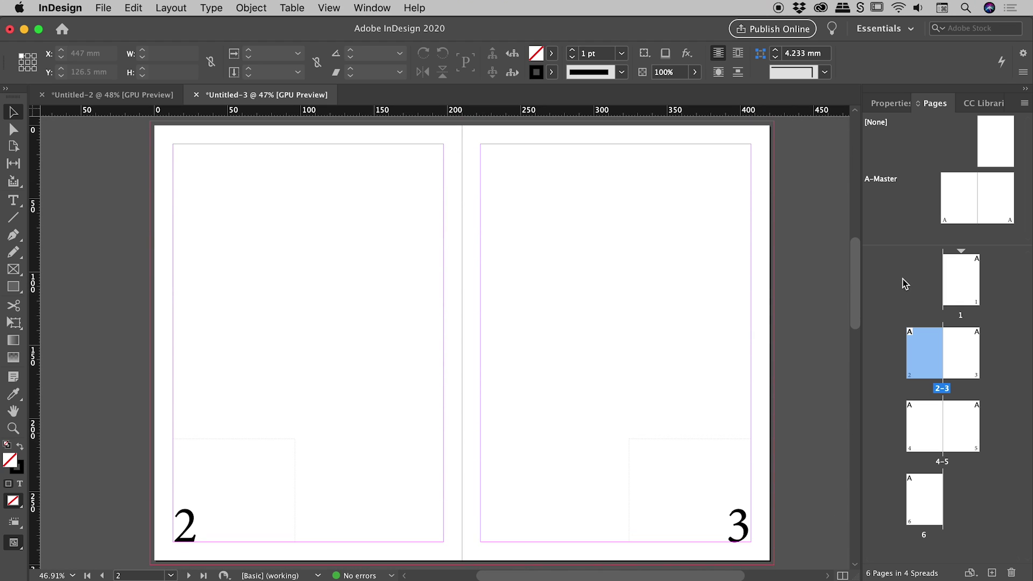
# Step: Return to the A-Master, show the Paragraph Styles panel, and enter the right page-number text
pyautogui.doubleClick(948, 187)
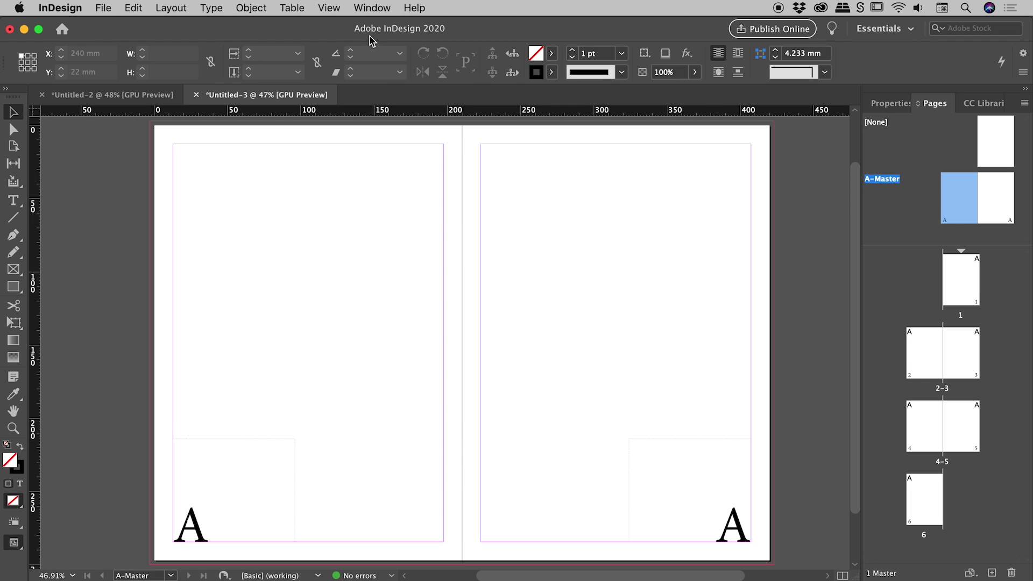
pyautogui.click(372, 7)
pyautogui.moveTo(417, 321)
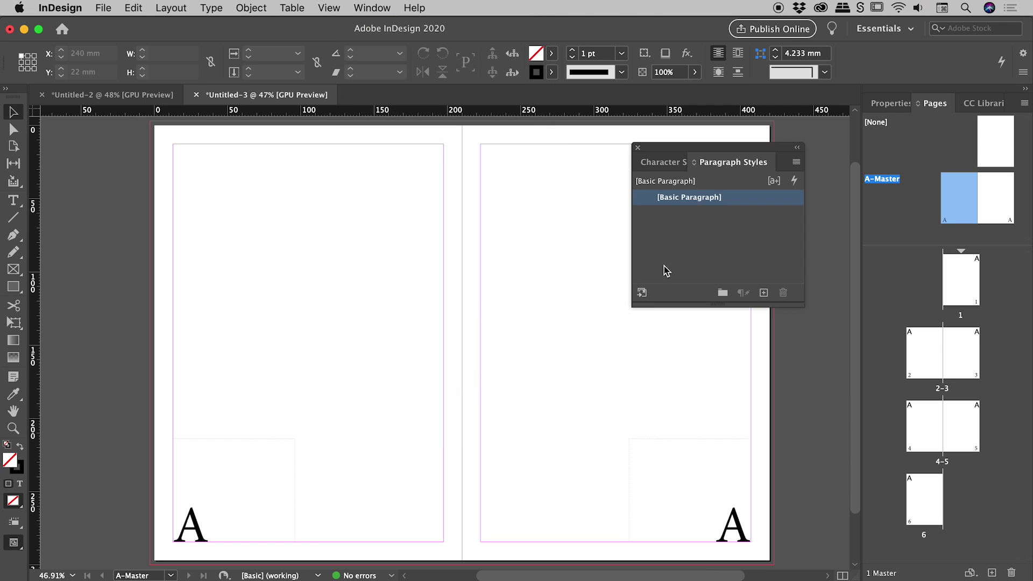
pyautogui.click(622, 363)
pyautogui.moveTo(698, 150); pyautogui.dragTo(625, 147)
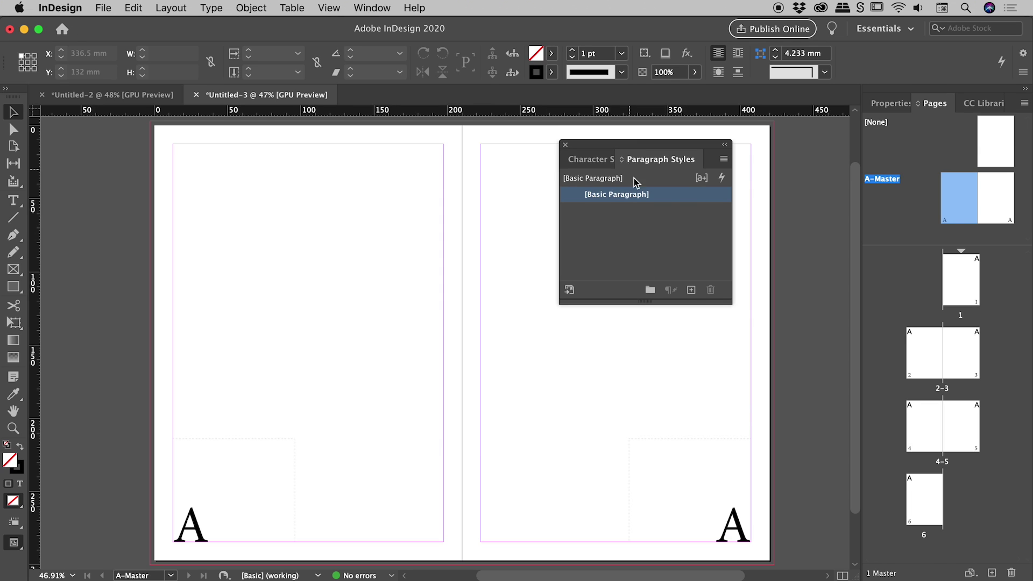
pyautogui.doubleClick(693, 496)
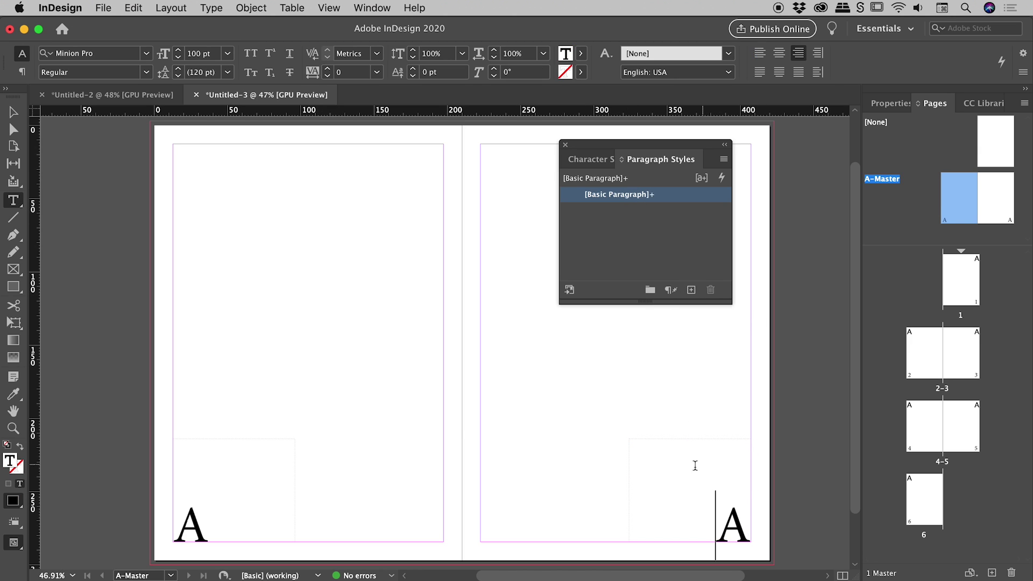
# Step: Create a 'page number' paragraph style from the right marker's formatting and apply it
pyautogui.click(724, 158)
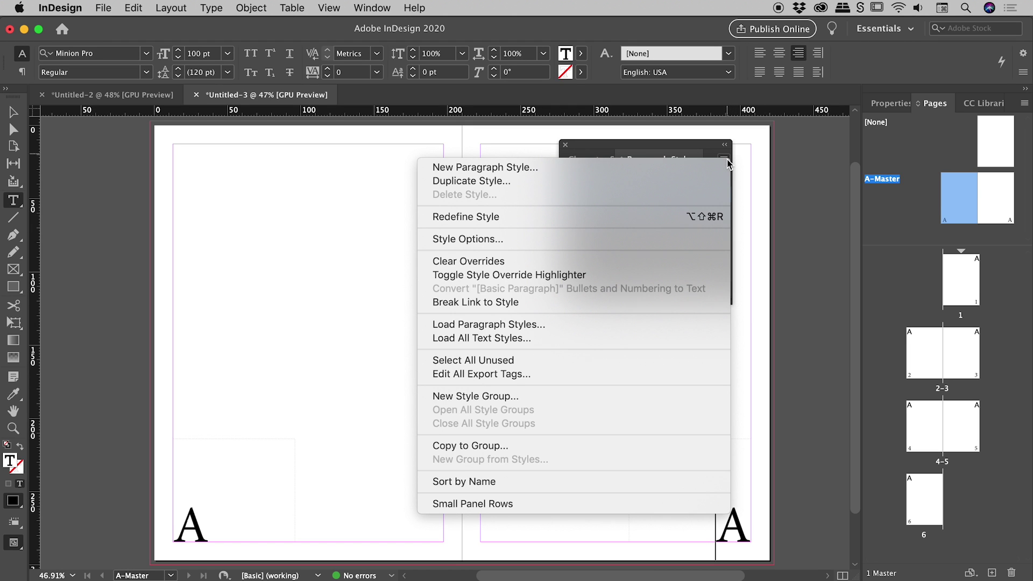
pyautogui.click(604, 170)
pyautogui.write('page number')
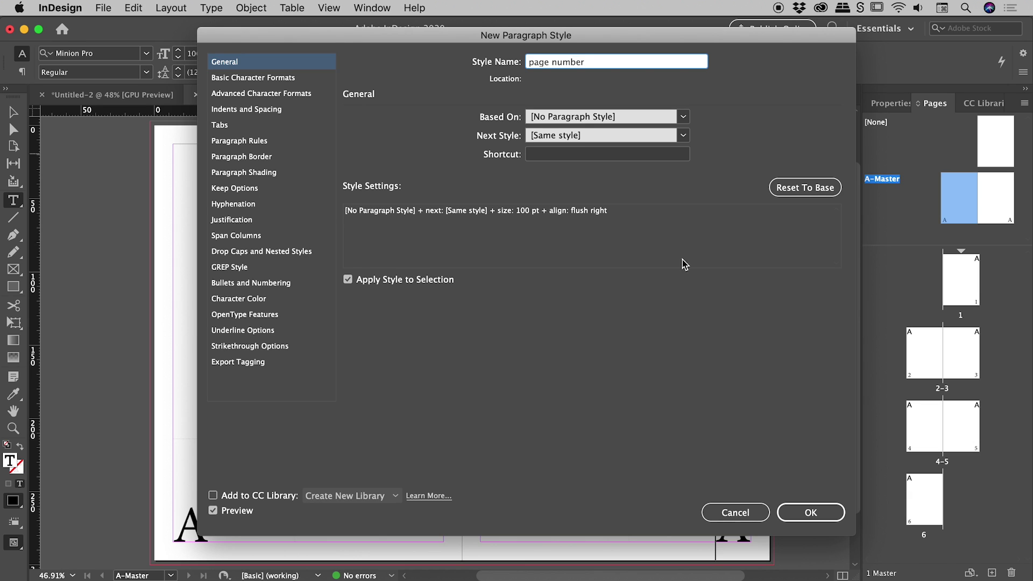
pyautogui.click(812, 512)
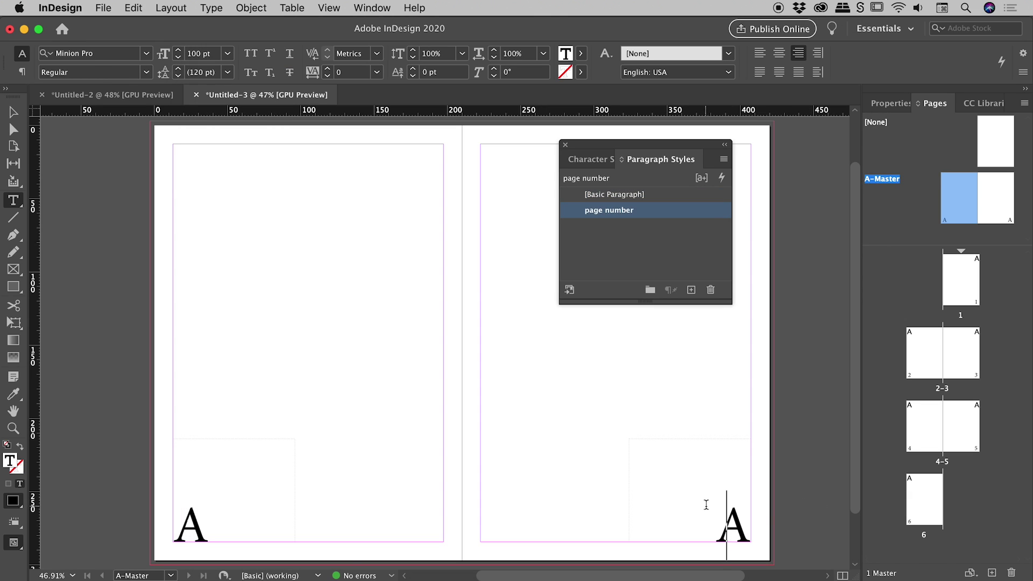
pyautogui.doubleClick(736, 512)
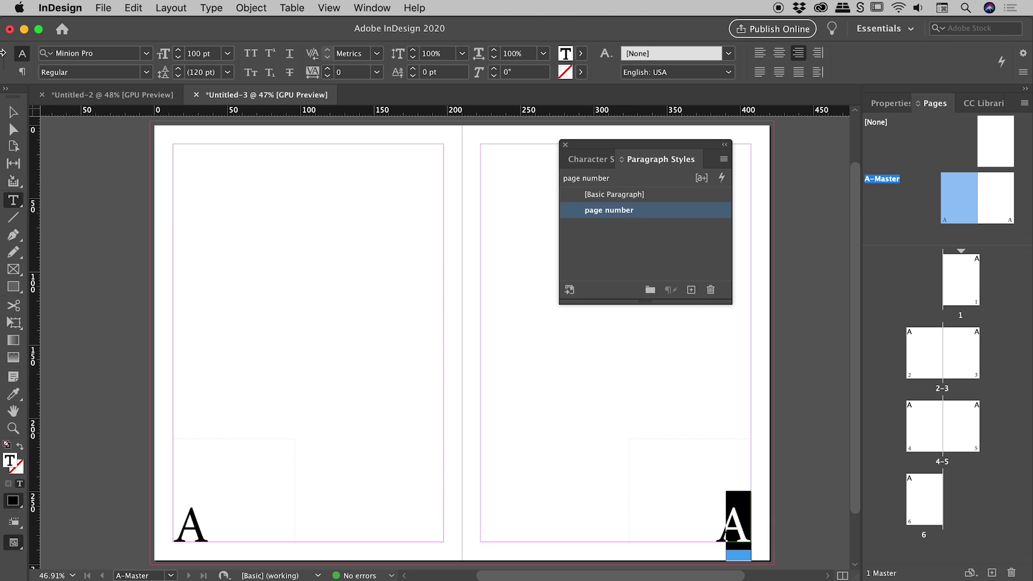
pyautogui.press('Escape')
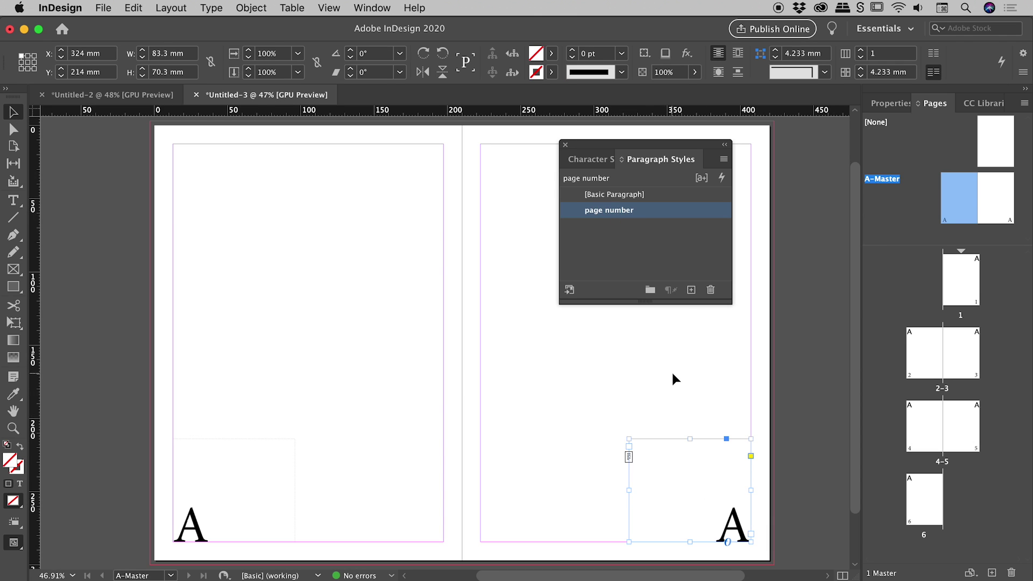
pyautogui.click(672, 371)
# Step: Edit the page number style, try magenta as its character colour, then cancel
pyautogui.rightClick(662, 215)
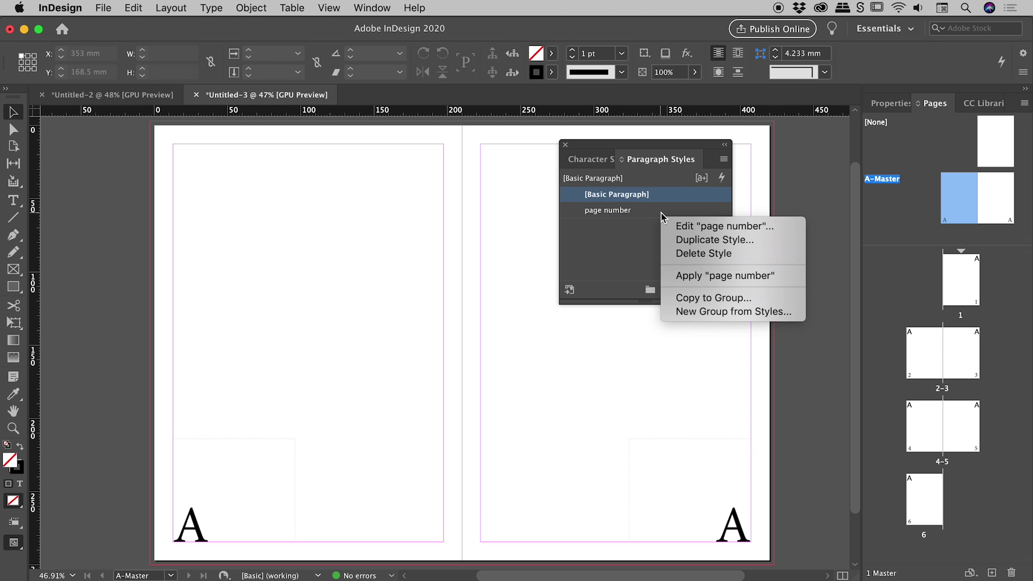
pyautogui.click(699, 226)
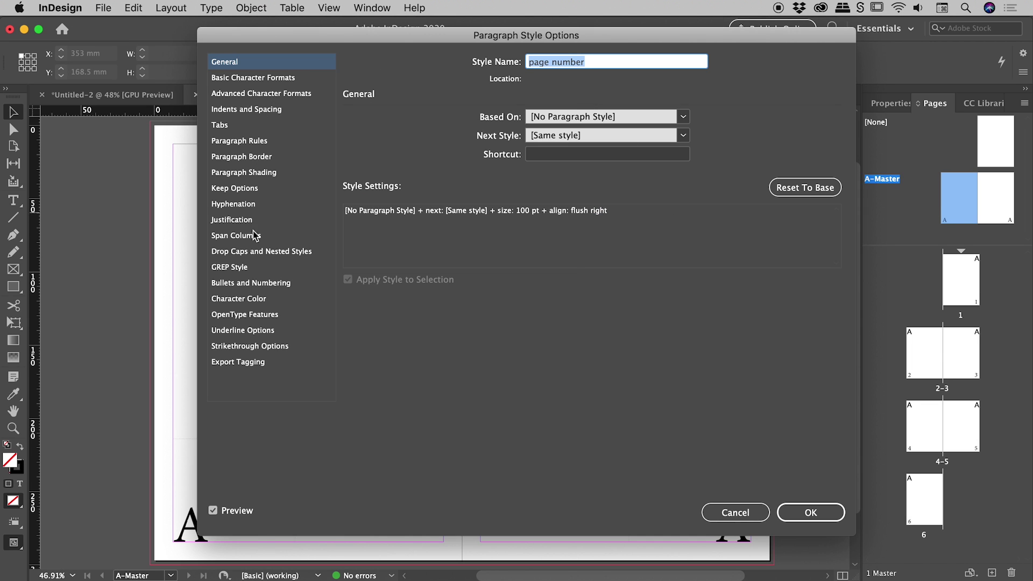
pyautogui.click(269, 298)
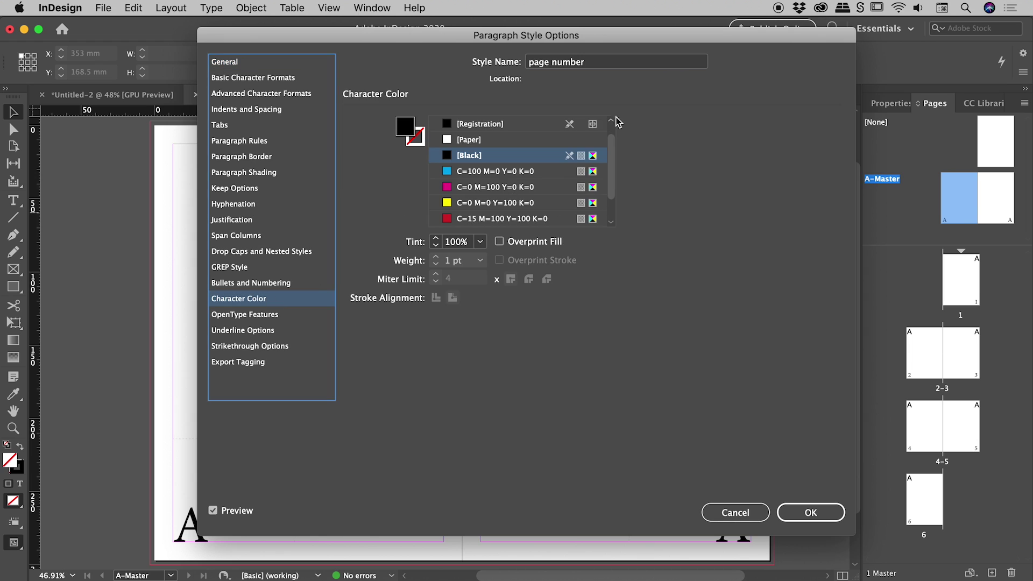
pyautogui.click(489, 187)
pyautogui.moveTo(539, 40); pyautogui.dragTo(305, 52)
pyautogui.click(500, 521)
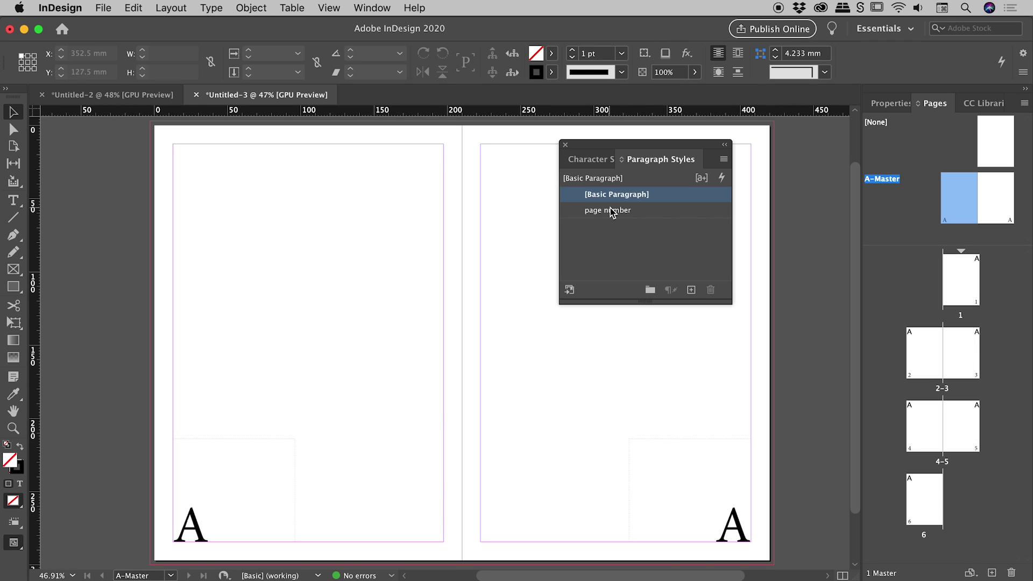
# Step: Apply the page number style to the left page's marker and deselect, undoing an accidental frame move
pyautogui.doubleClick(240, 491)
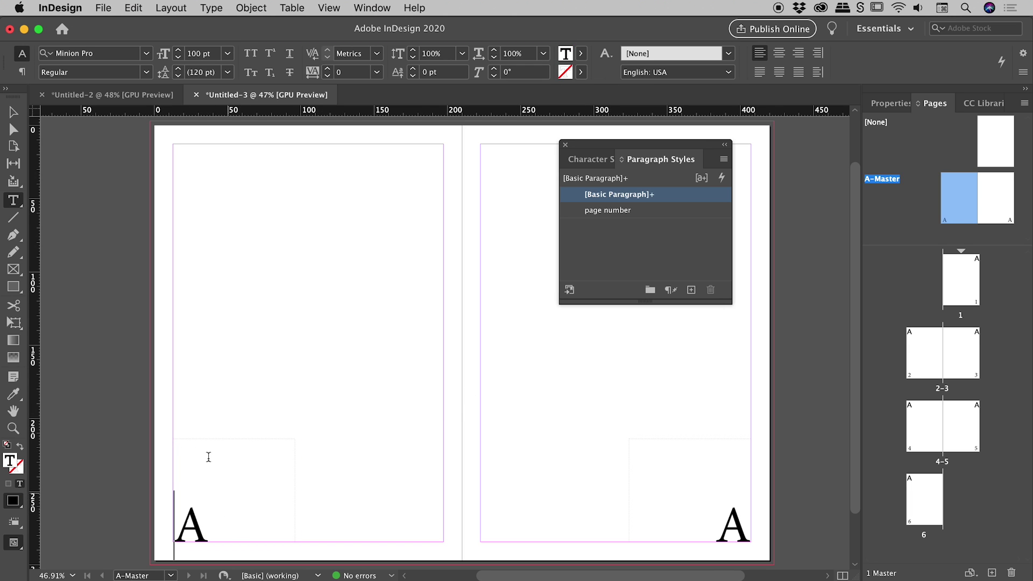
pyautogui.click(640, 212)
pyautogui.click(19, 113)
pyautogui.press('super+shift+a')
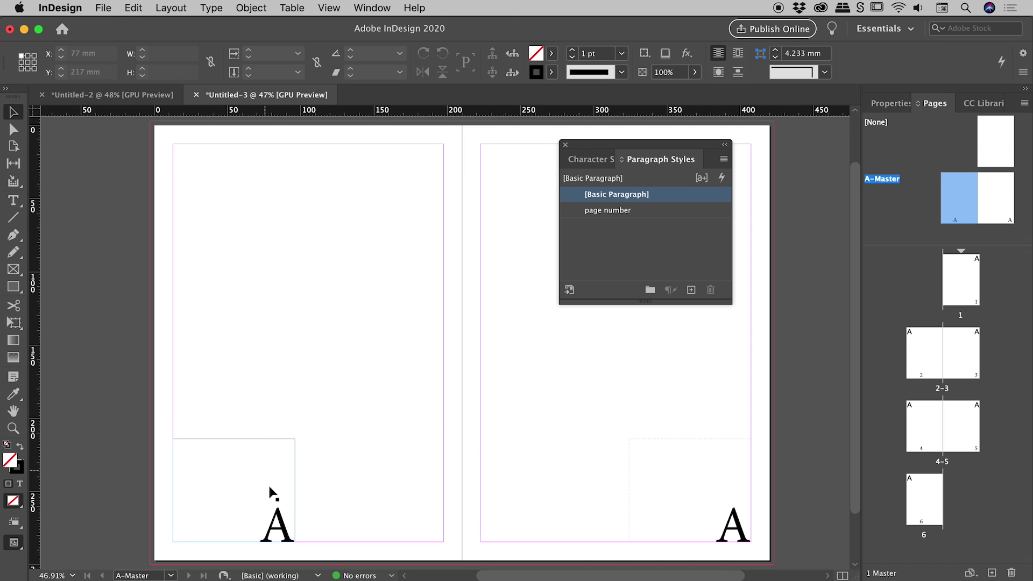
pyautogui.moveTo(269, 491); pyautogui.dragTo(322, 409)
pyautogui.press('super+z')
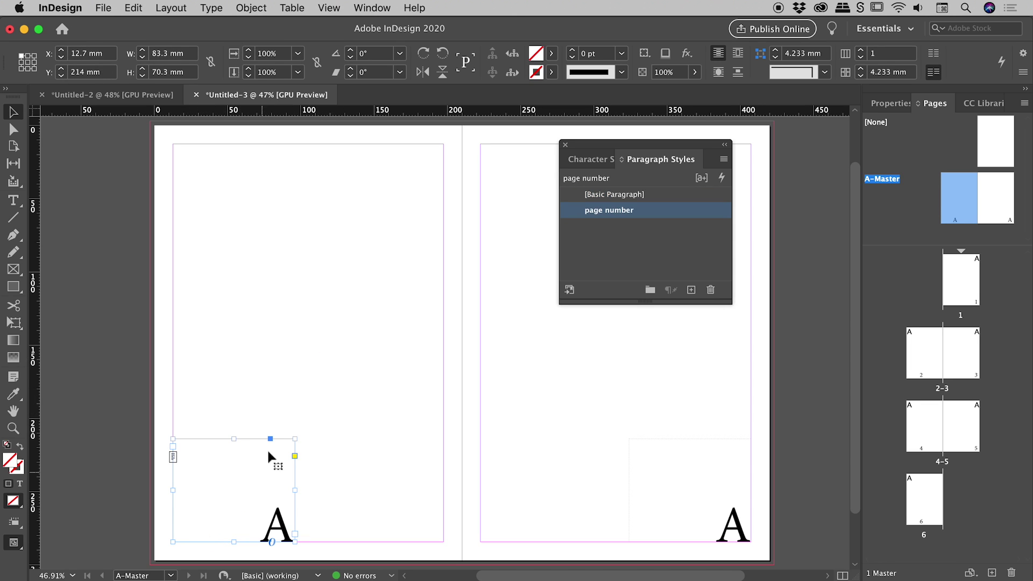
pyautogui.click(315, 388)
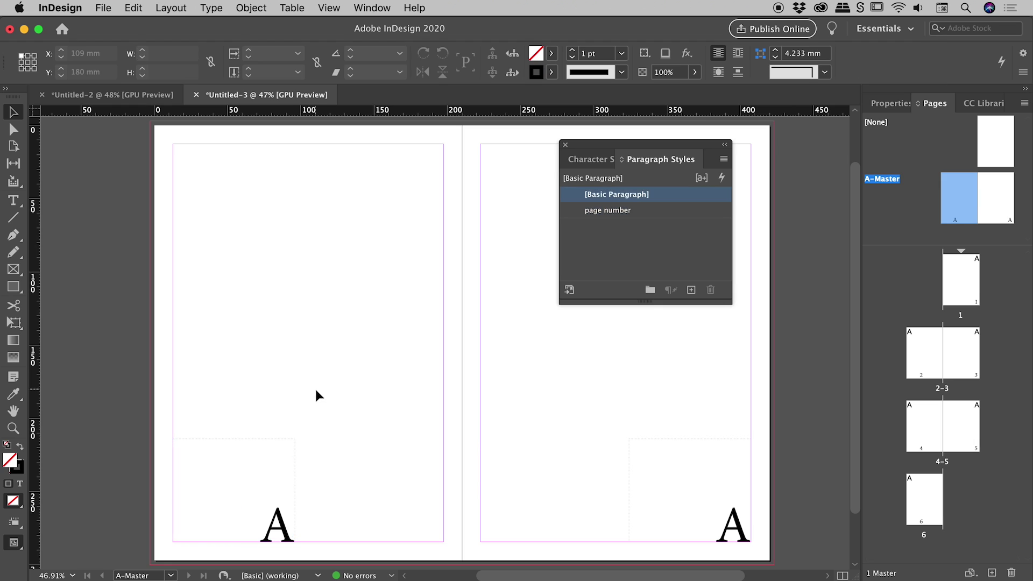
# Step: Set the page number style's alignment to Away From Spine
pyautogui.rightClick(627, 207)
pyautogui.click(677, 227)
pyautogui.moveTo(362, 44); pyautogui.dragTo(581, 35)
pyautogui.click(224, 111)
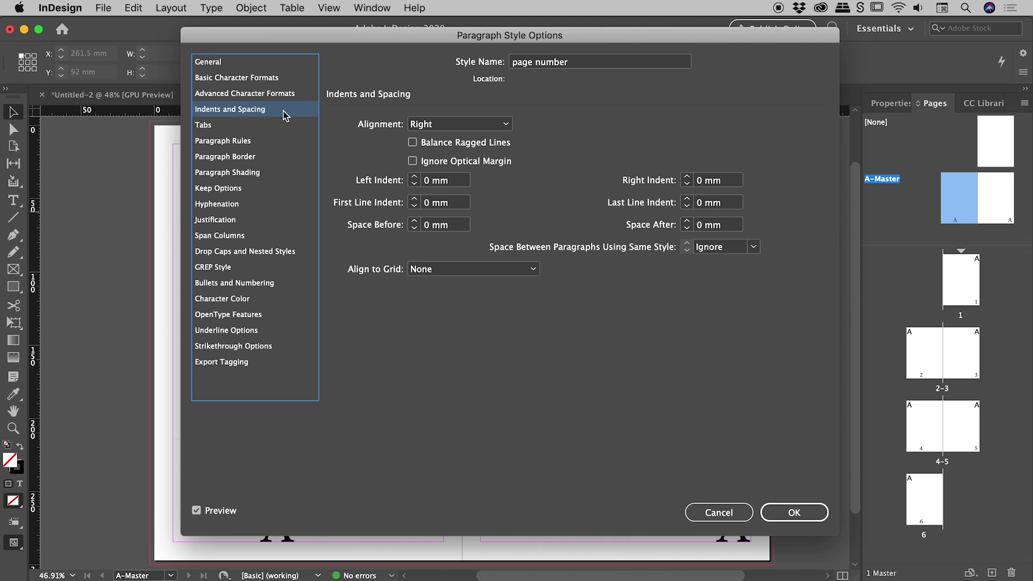
pyautogui.click(498, 128)
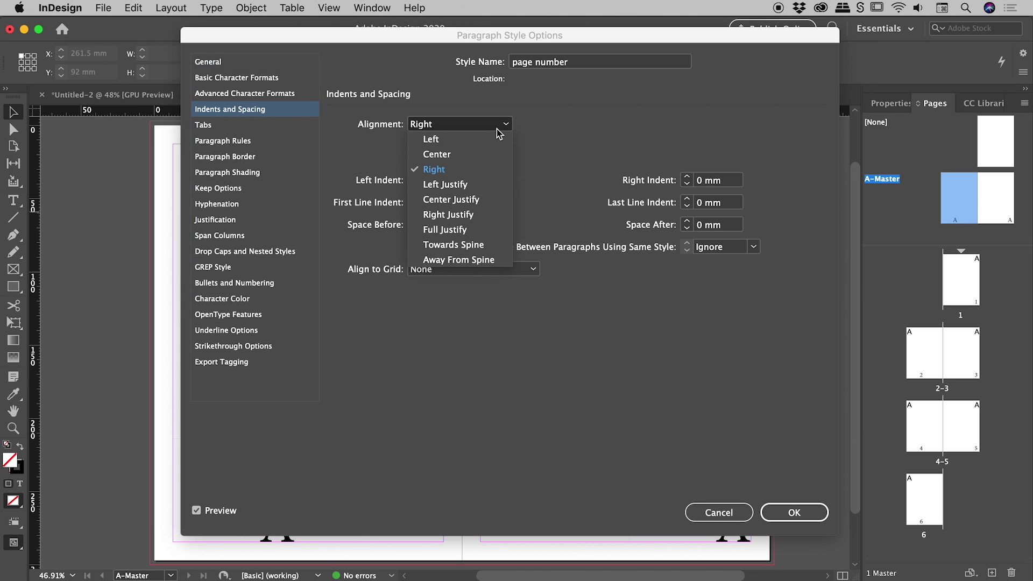
pyautogui.click(471, 260)
pyautogui.click(795, 512)
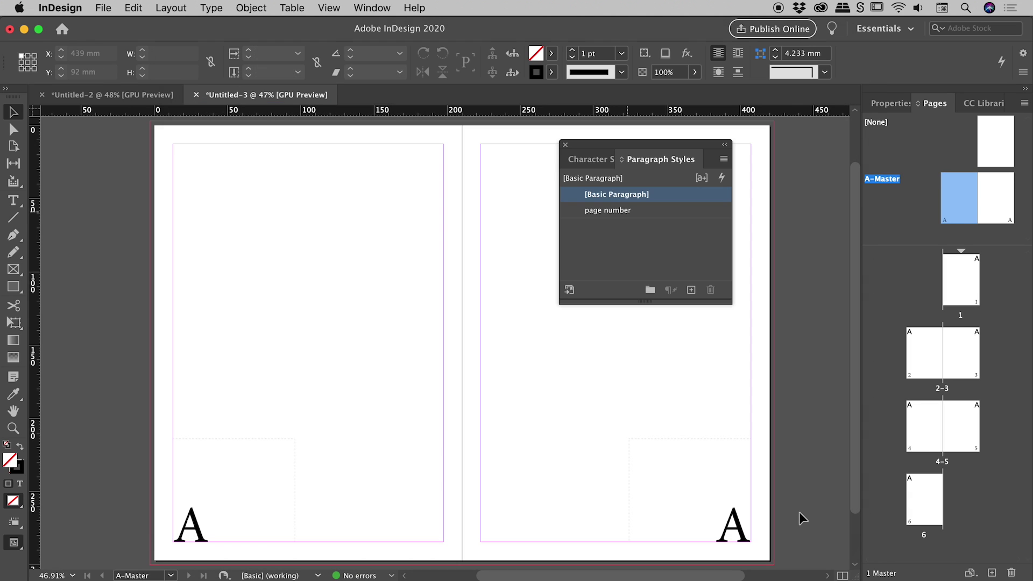
# Step: Check that the left and right markers both use the page number style
pyautogui.doubleClick(249, 500)
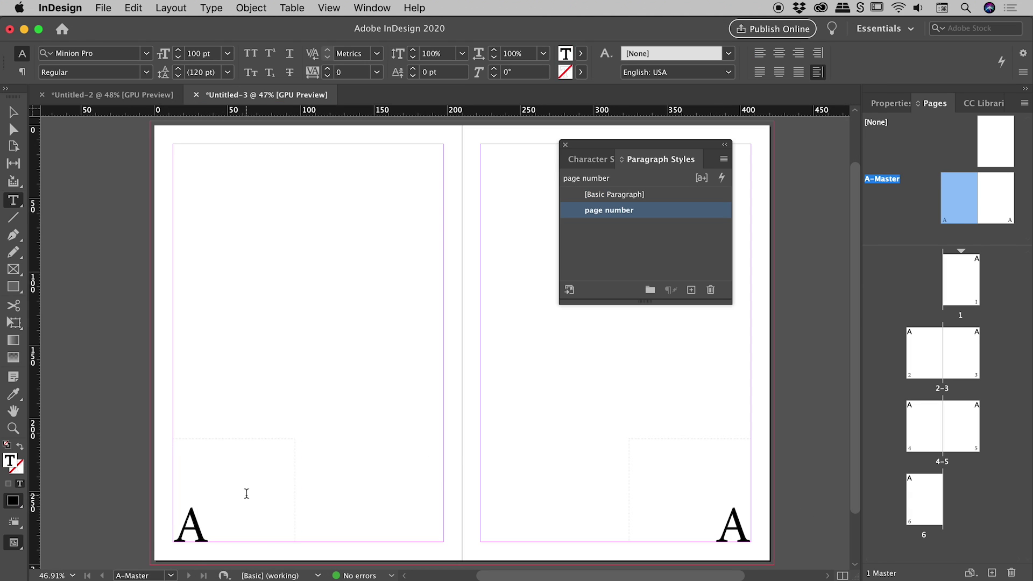
pyautogui.click(697, 509)
pyautogui.press('Escape')
pyautogui.click(546, 390)
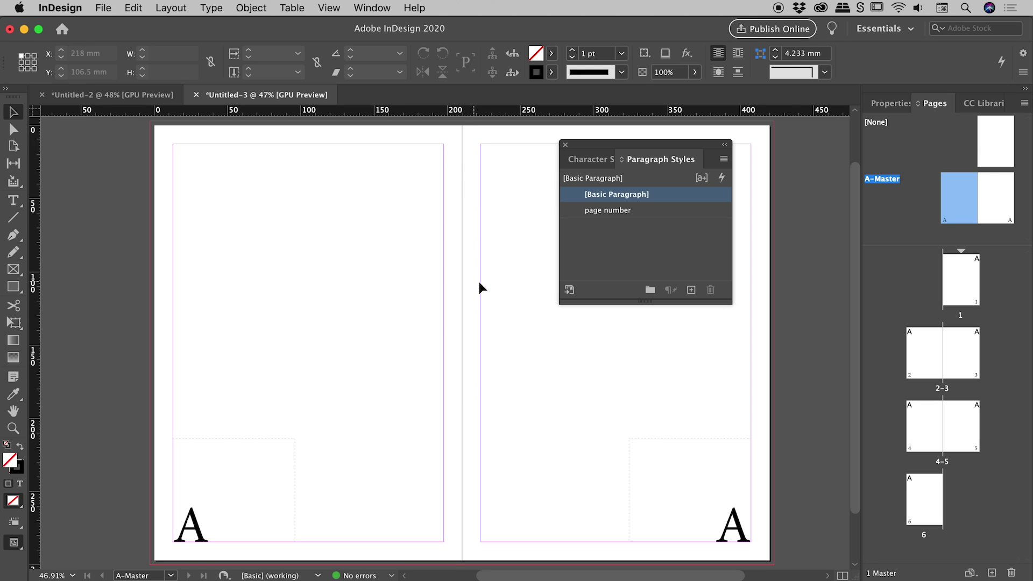
pyautogui.moveTo(724, 504); pyautogui.dragTo(383, 309)
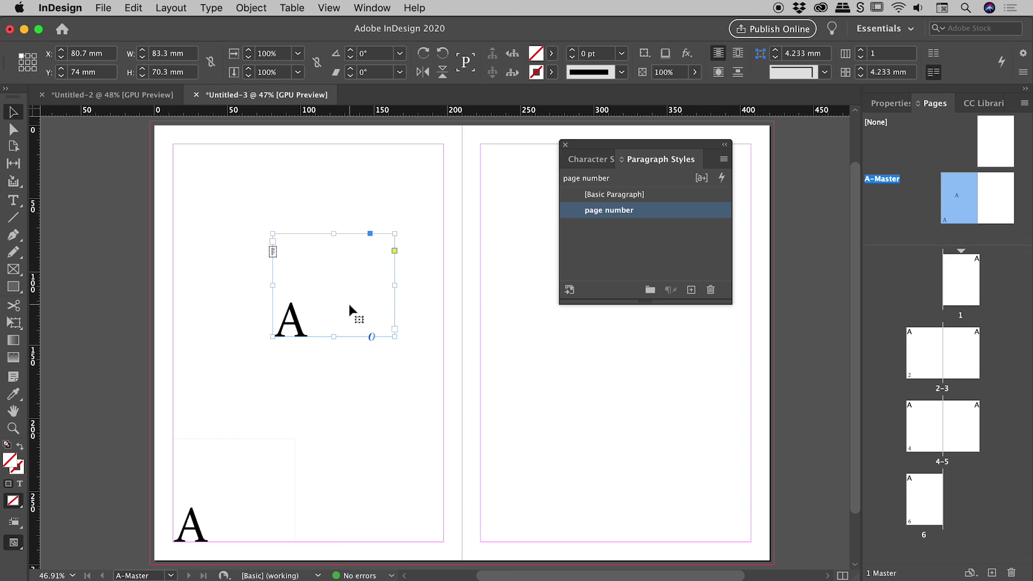
pyautogui.moveTo(349, 307); pyautogui.dragTo(706, 511)
pyautogui.click(662, 390)
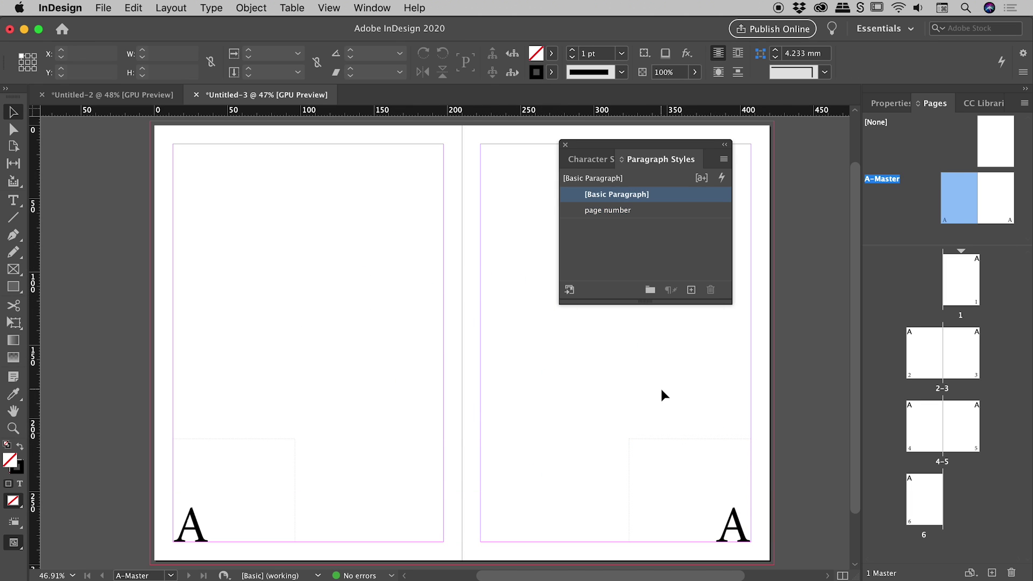